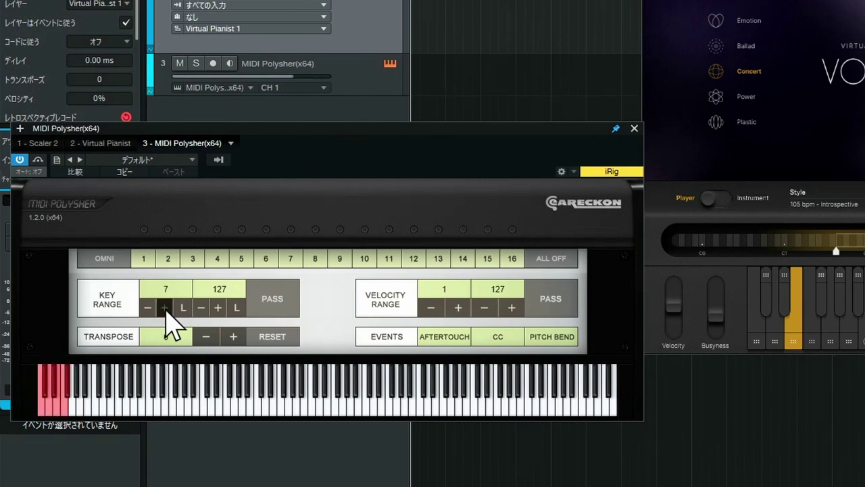
Step: Raise the lower key range limit in MIDI Polysher to 36
click(165, 309)
click(165, 309)
click(165, 309)
click(165, 309)
click(165, 309)
click(165, 309)
click(165, 309)
click(165, 309)
click(165, 309)
click(165, 309)
click(165, 308)
click(165, 309)
click(164, 309)
click(165, 309)
click(164, 309)
click(165, 309)
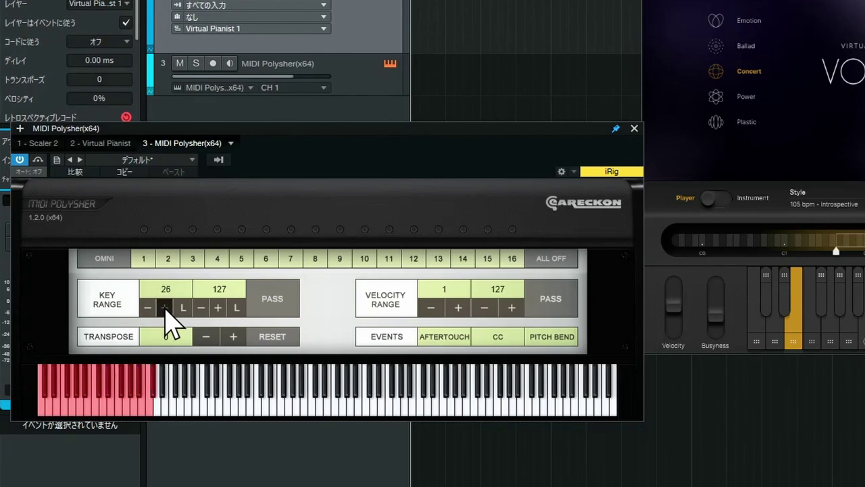
click(165, 309)
click(165, 309)
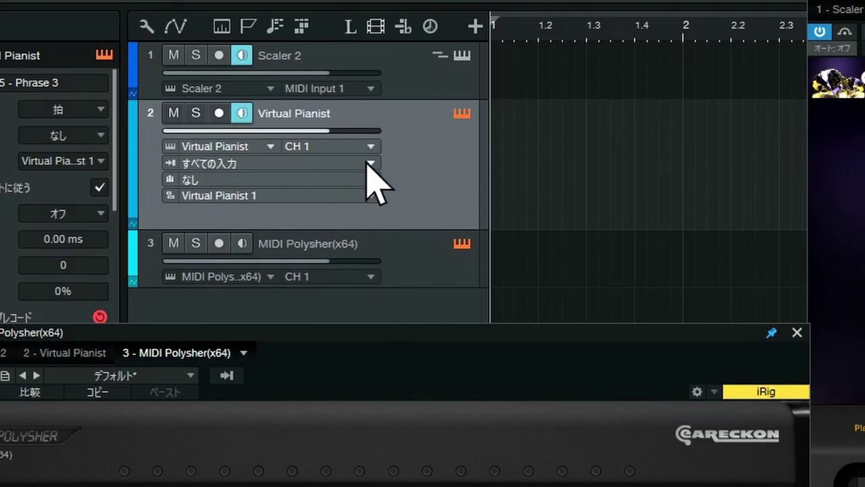
Step: Set the Virtual Pianist track's instrument input to MIDI Polysher(x64)
click(370, 164)
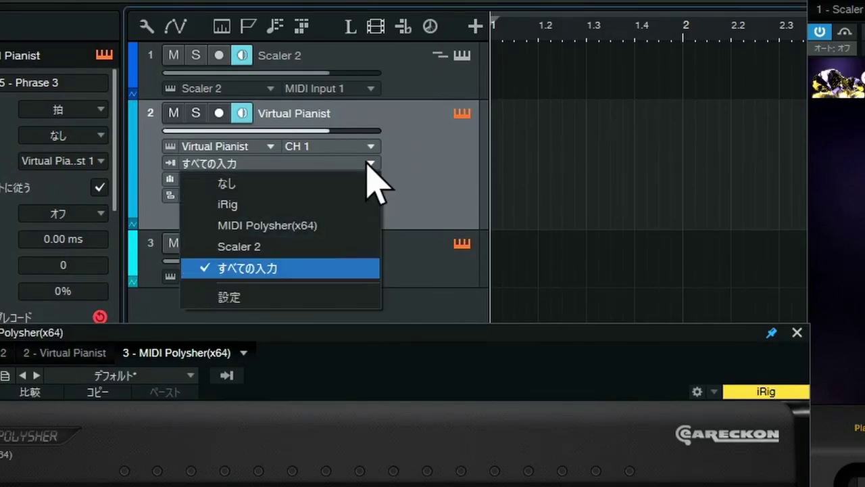
click(302, 225)
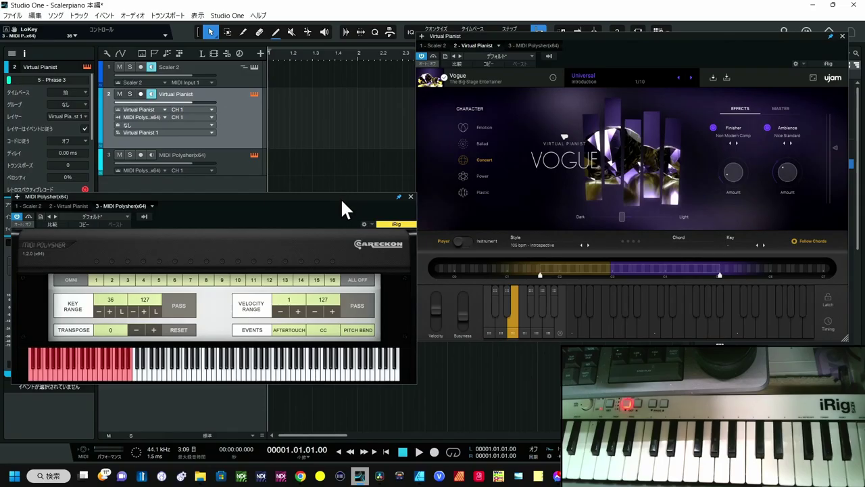
Step: Open the Scaler 2 instrument, move its window lower, and set its internal playback sound to OFF
click(233, 80)
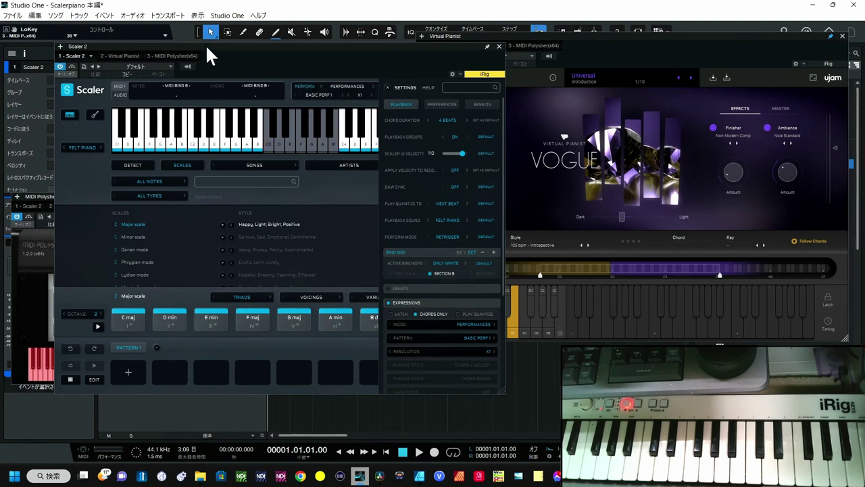
drag(207, 49, 235, 121)
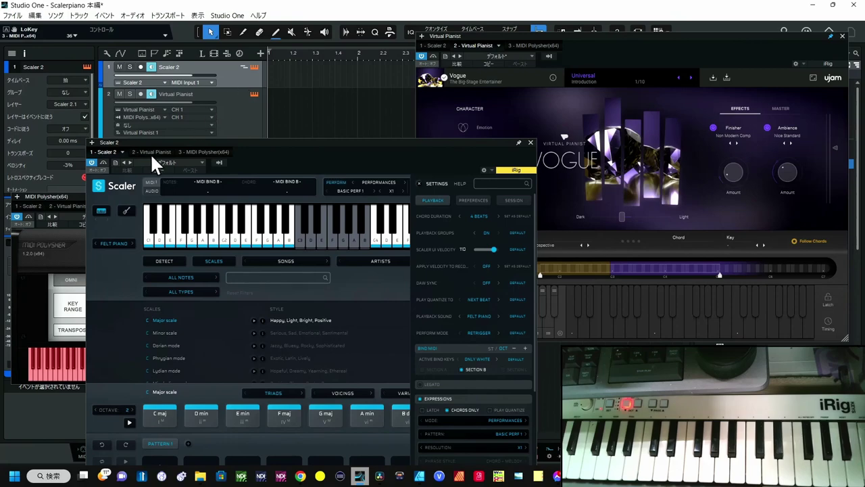
click(128, 243)
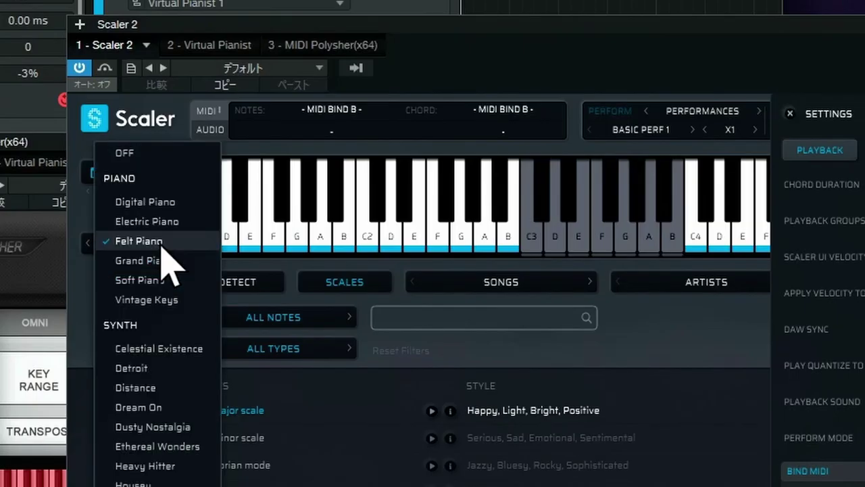
click(166, 154)
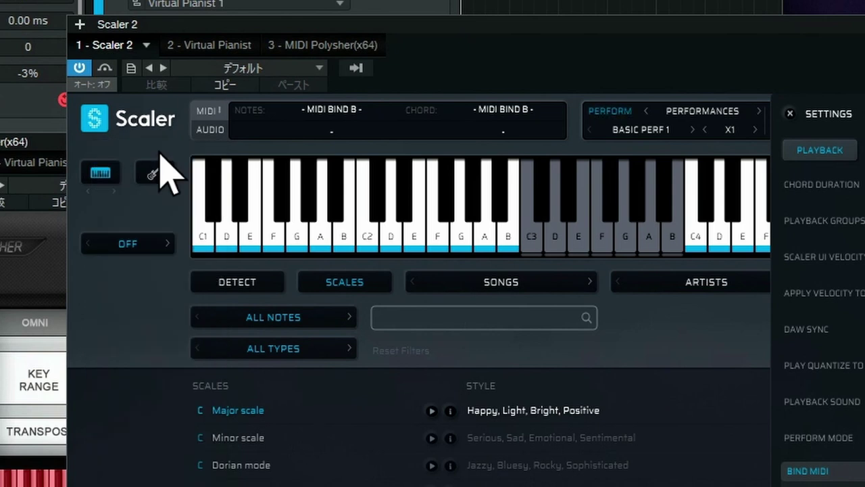
Step: Play a few white keys from B1 to E2 on Scaler's on-screen keyboard
click(367, 230)
click(341, 234)
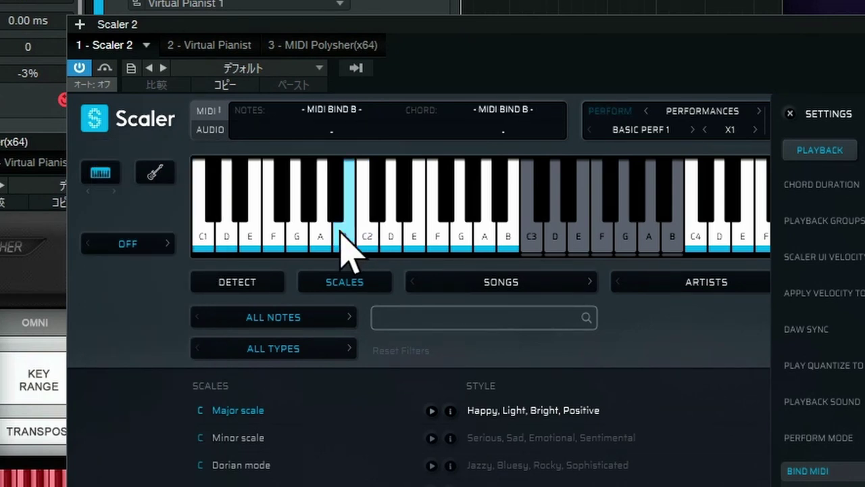
click(380, 223)
click(404, 238)
click(409, 238)
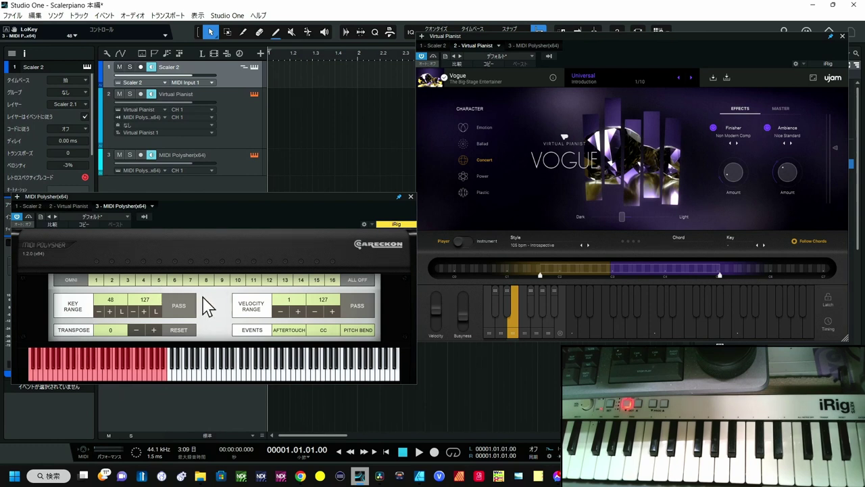
Step: Close the MIDI Polysher window and change the Virtual Pianist style to 120 bpm - Attitude
click(409, 196)
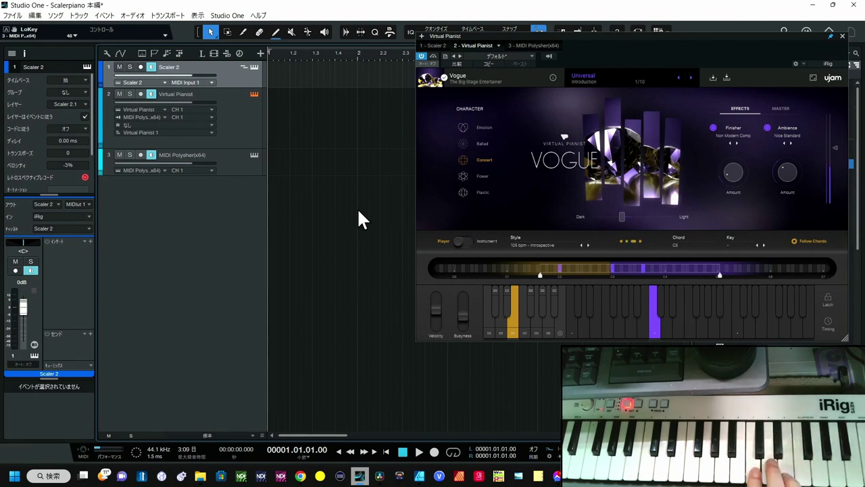
click(588, 245)
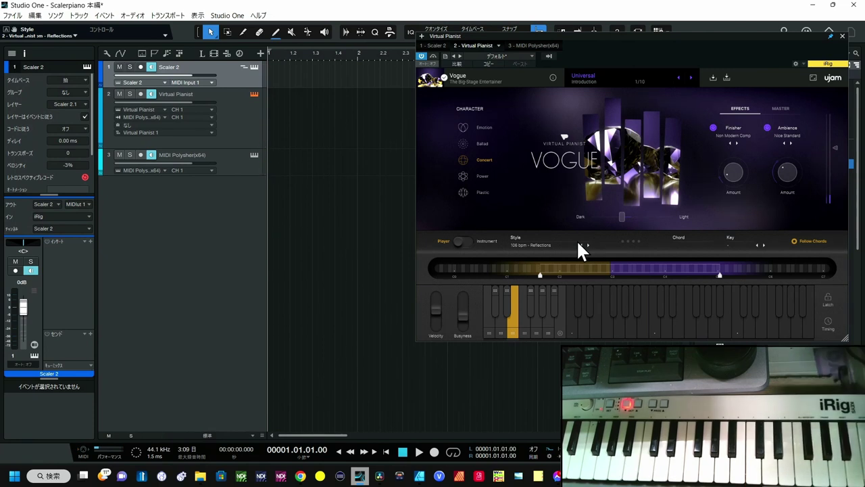
click(588, 246)
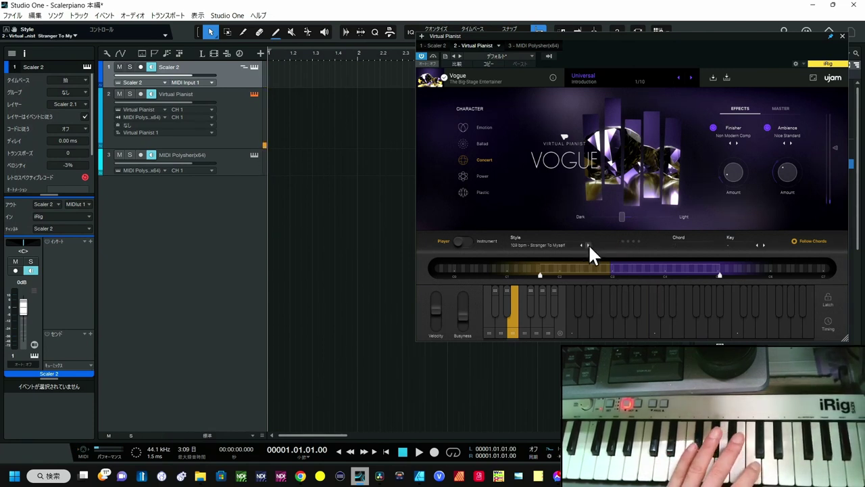
click(588, 245)
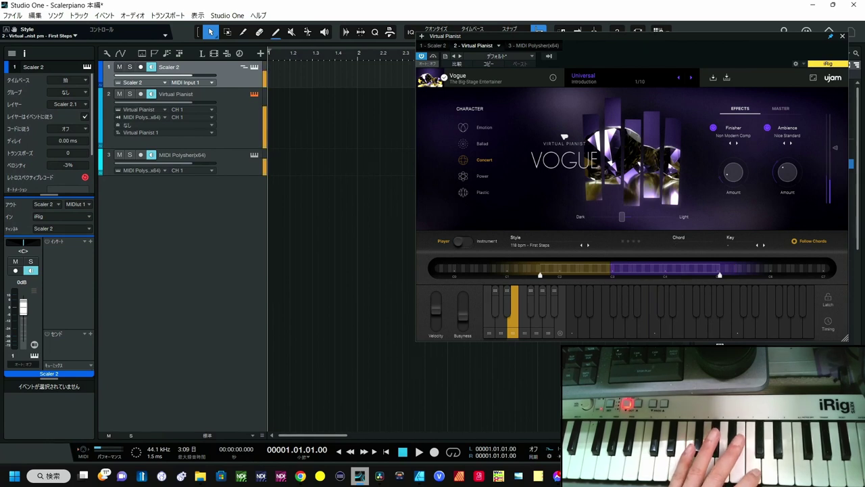
click(588, 244)
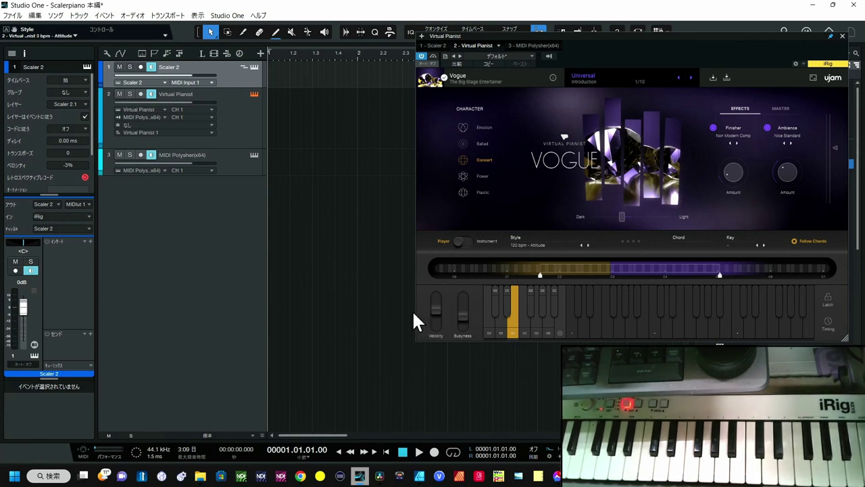
Step: Turn on voice grouping in Scaler 2 with the settings hidden, and choose Grouping C3-B4
click(253, 66)
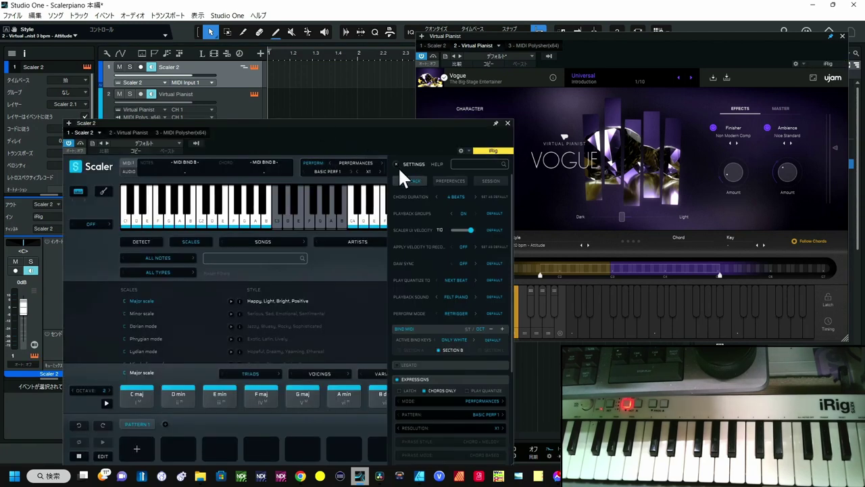
click(396, 165)
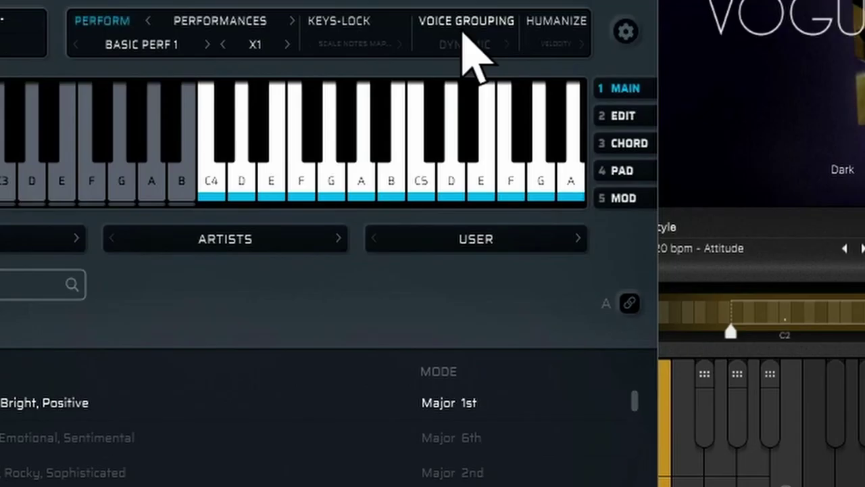
click(477, 26)
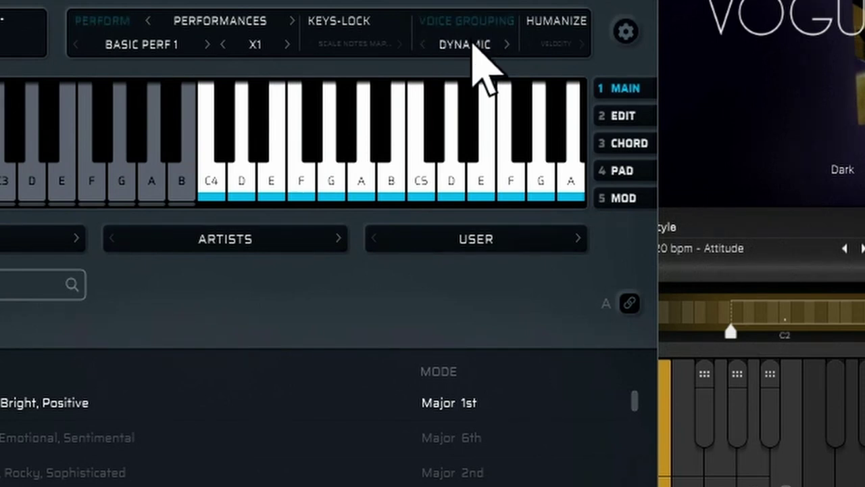
click(473, 47)
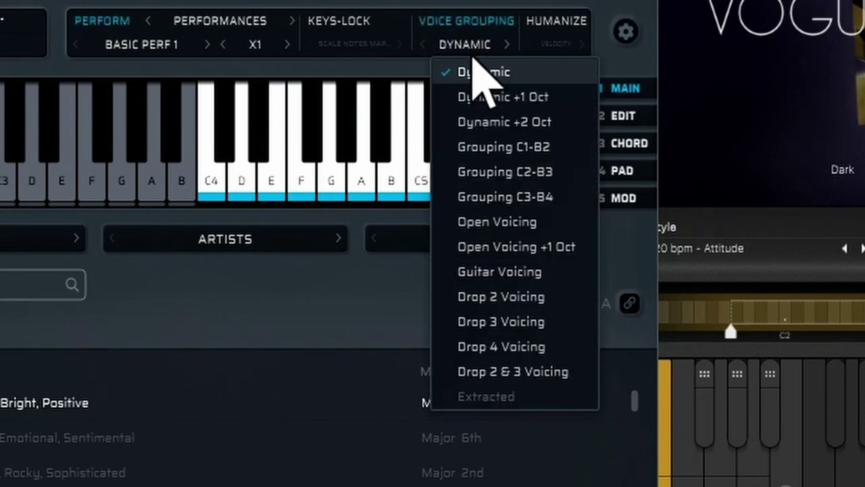
click(507, 196)
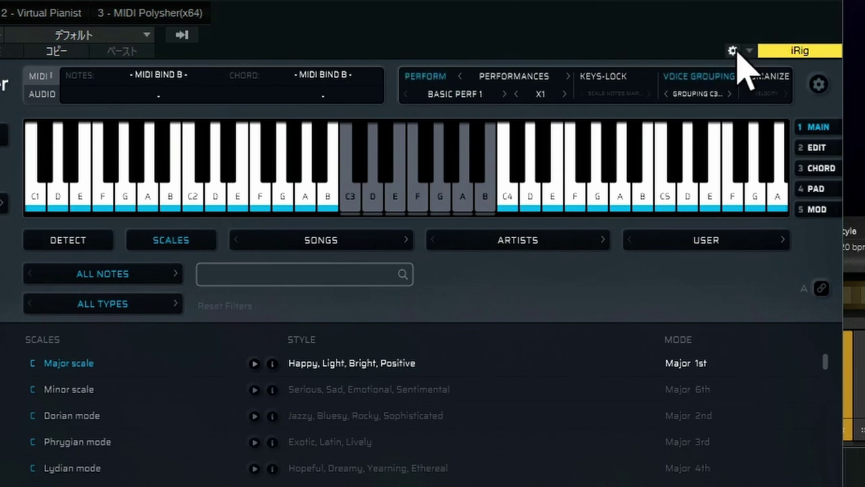
Step: Try Grouping C2-B3 for Scaler's voice grouping, and return it to Dynamic
click(733, 92)
click(725, 190)
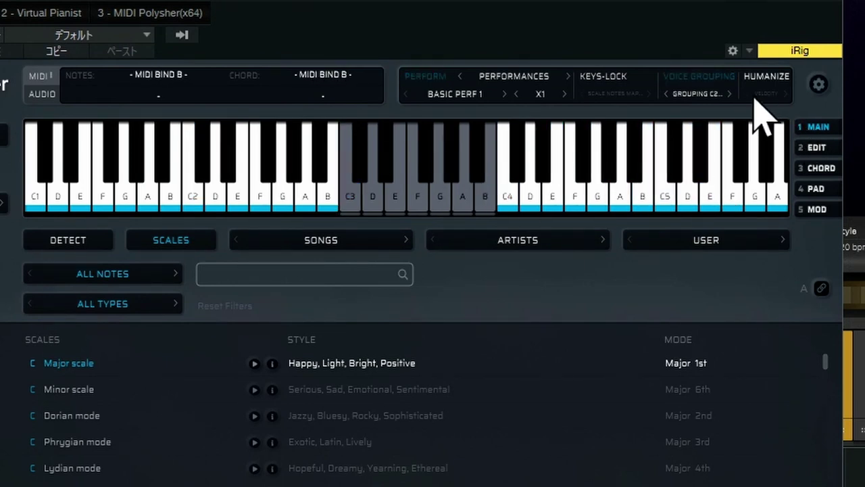
click(720, 94)
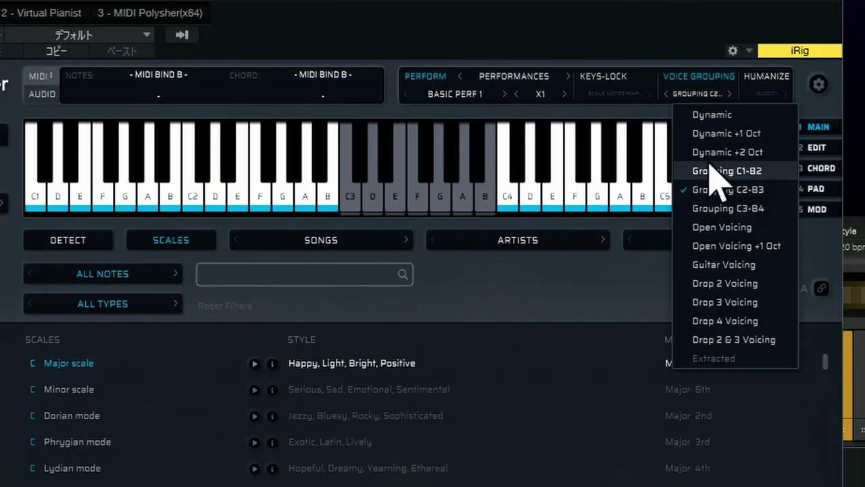
click(723, 116)
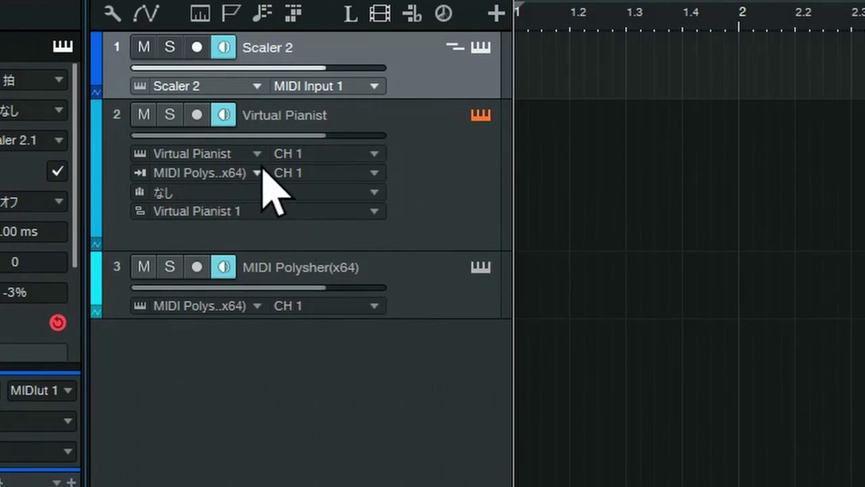
Step: Set the Virtual Pianist track's input to none (なし) and assign MIDI Polysher(x64) as the plug-in's CH 1 input
click(259, 172)
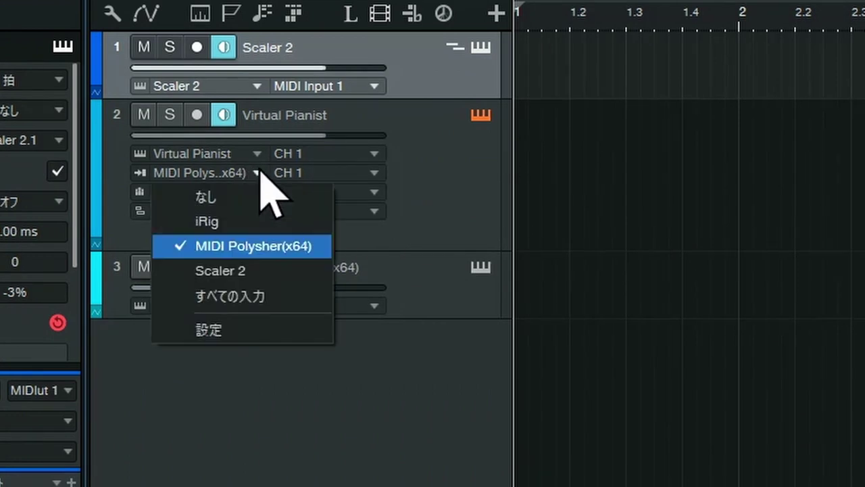
click(256, 198)
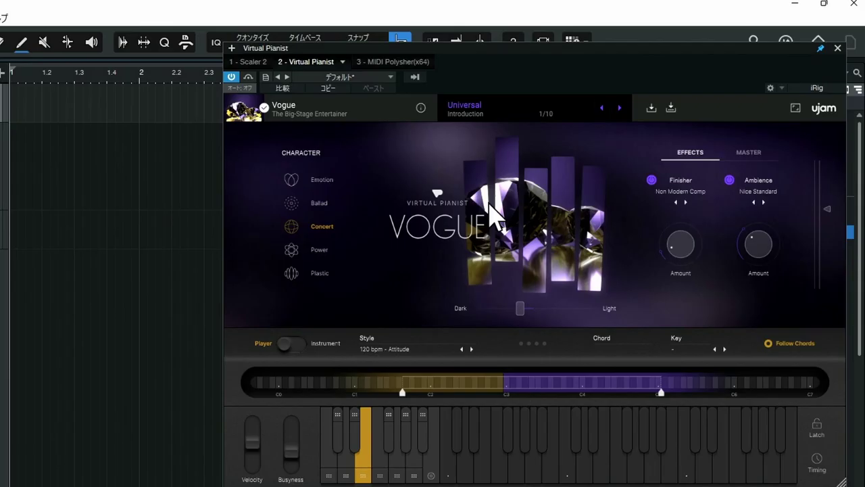
click(415, 78)
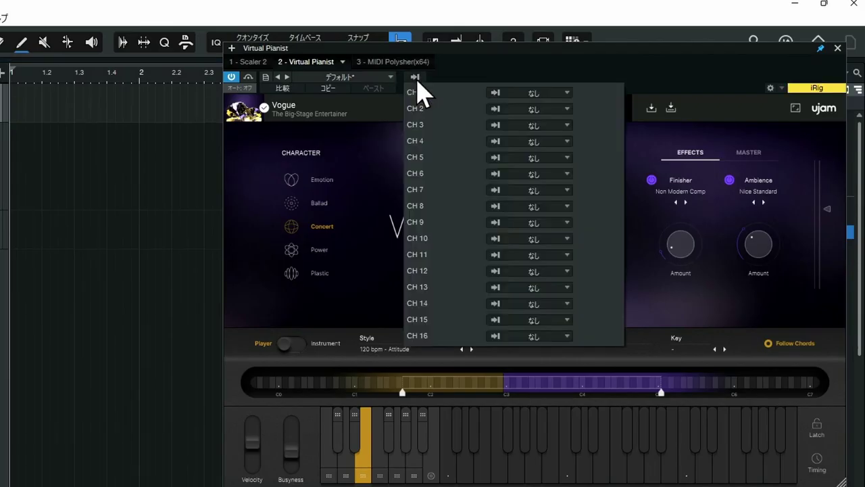
click(568, 95)
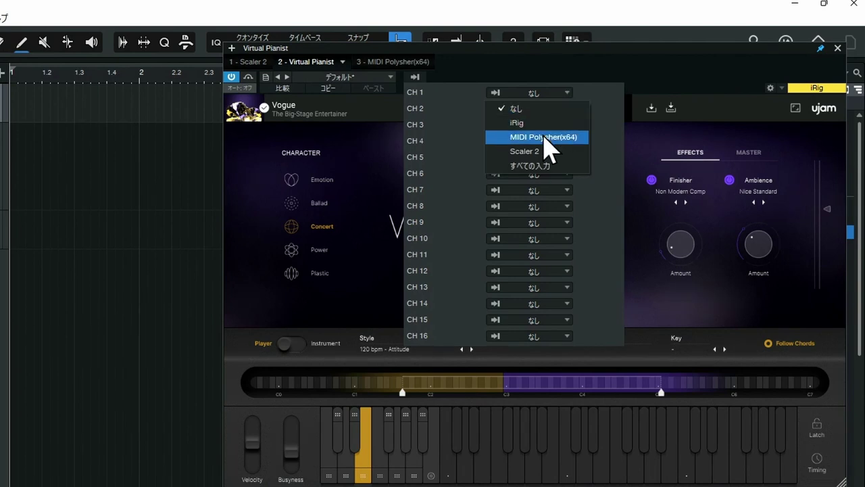
click(546, 137)
click(614, 64)
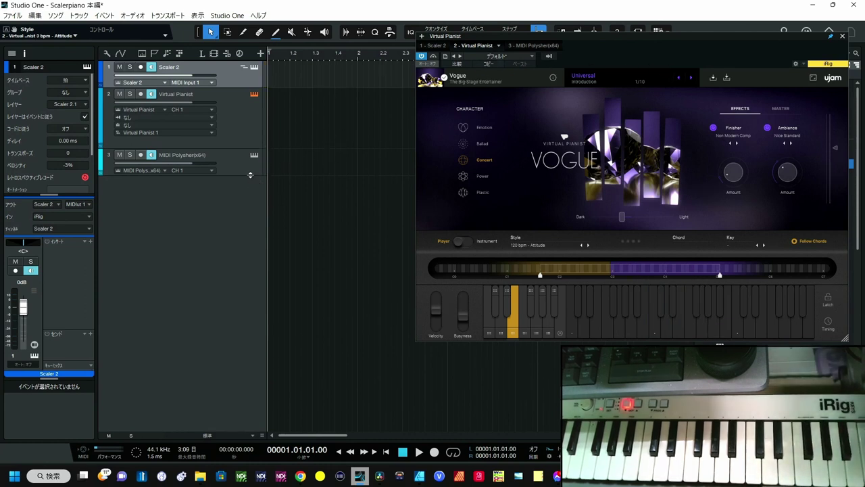
Step: Expand the MIDI Polysher track and set its instrument input to Scaler 2
drag(251, 175, 252, 208)
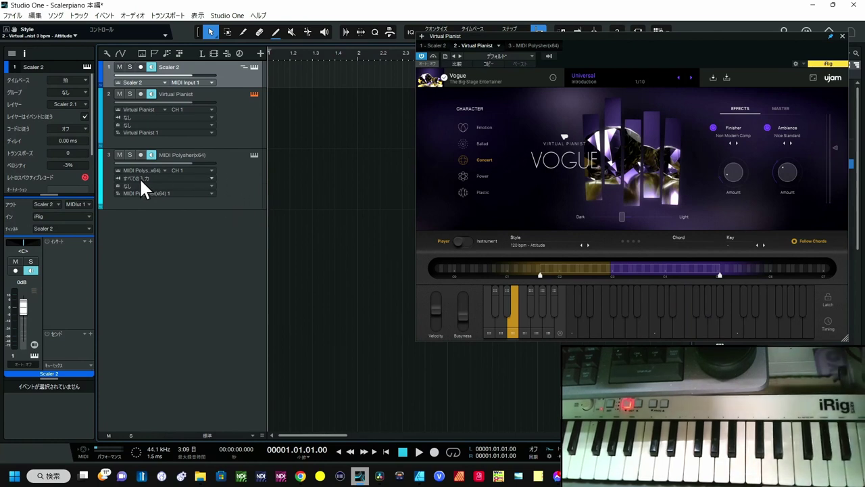
click(212, 178)
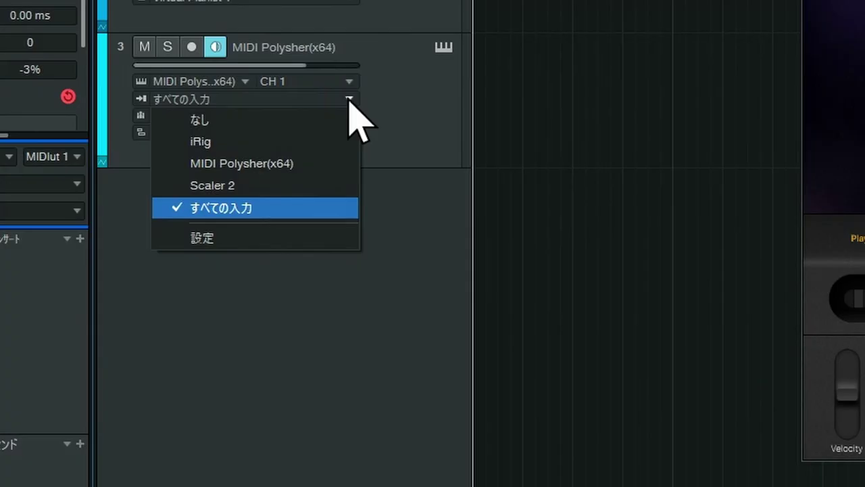
click(300, 194)
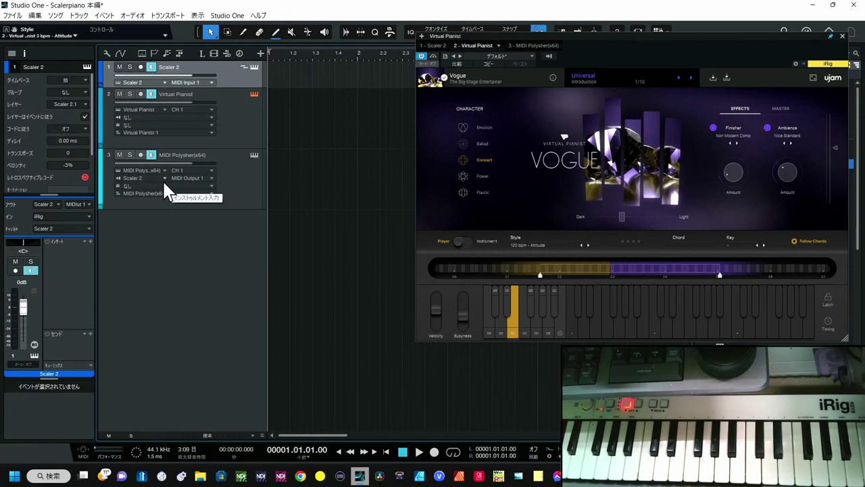
Step: Reopen Scaler 2 and turn off both Perform and voice grouping
click(253, 66)
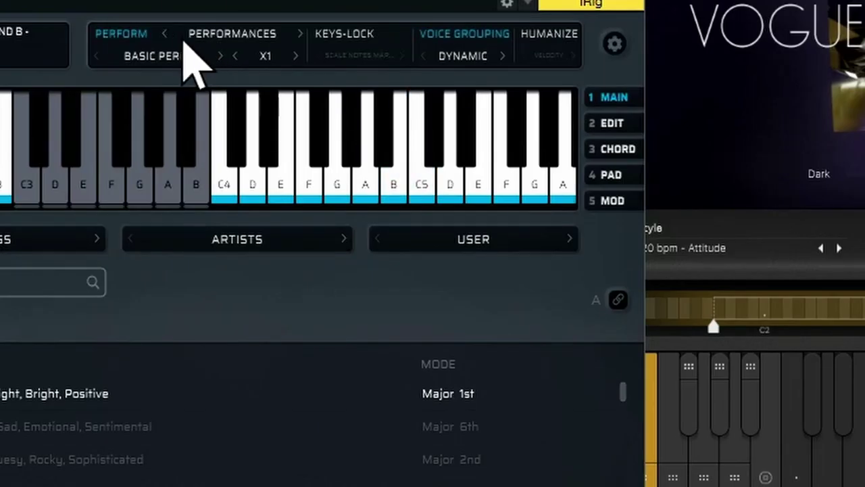
click(146, 36)
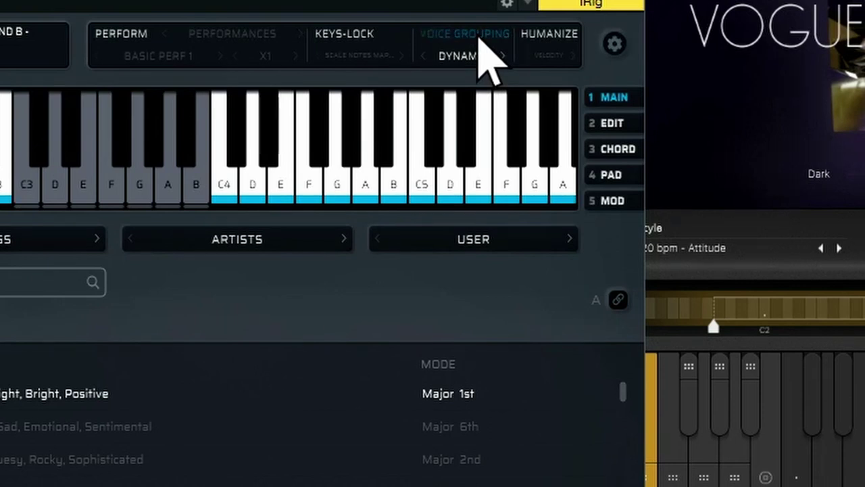
click(480, 38)
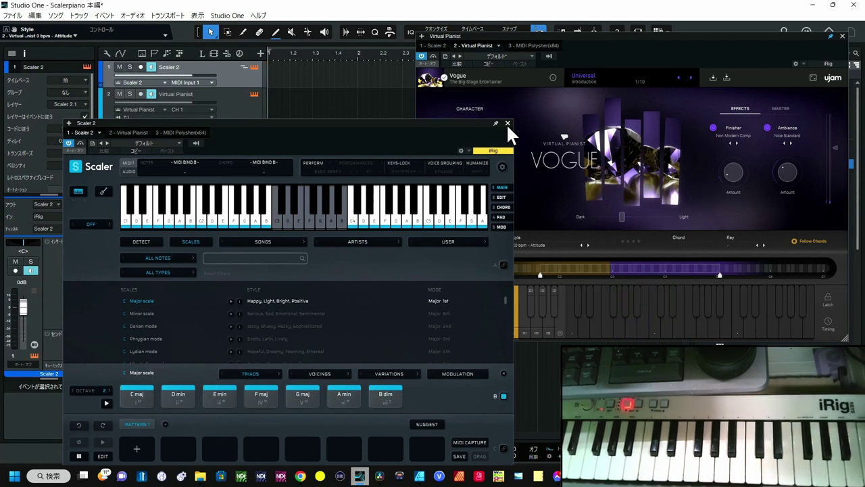
Step: Set Scaler's voice grouping to Grouping C3-B4 and close the Scaler 2 window
click(451, 170)
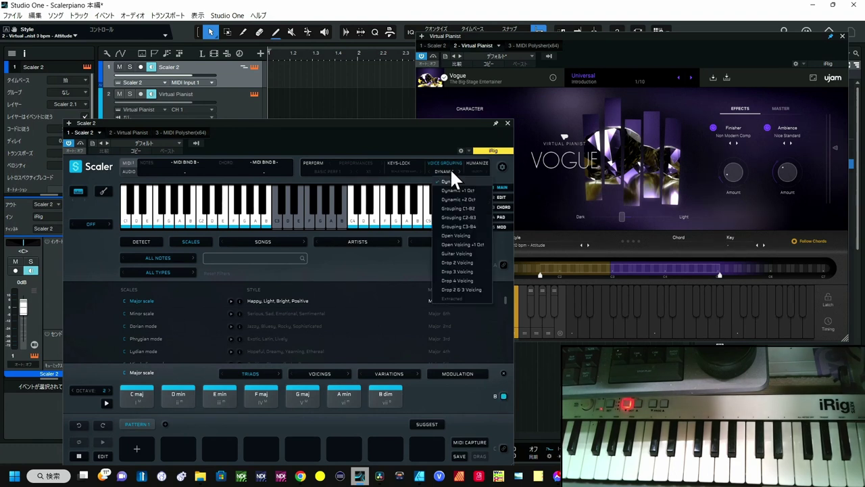
click(448, 227)
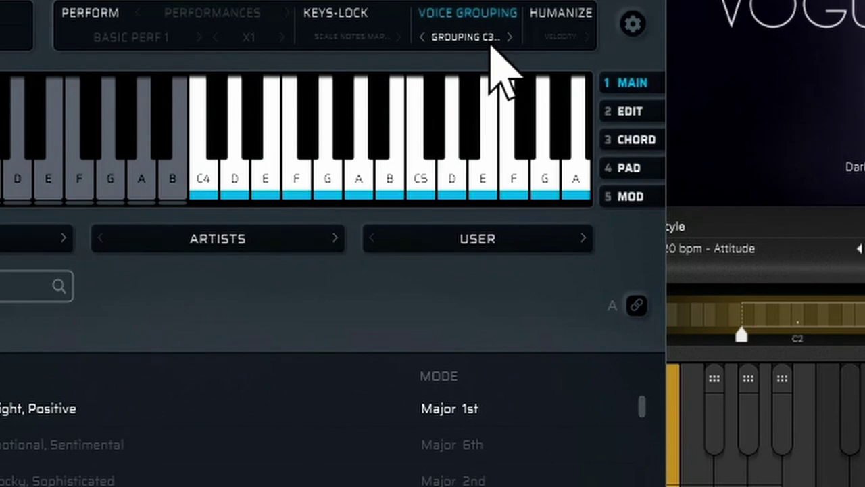
click(452, 173)
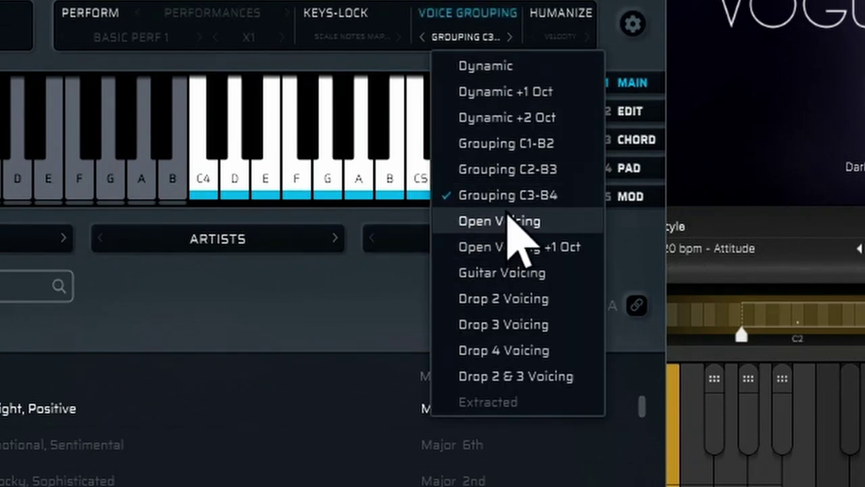
click(459, 140)
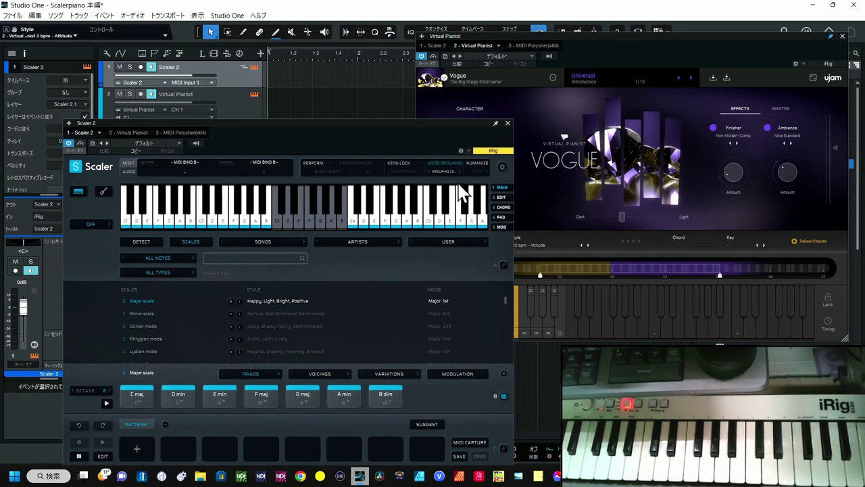
click(507, 124)
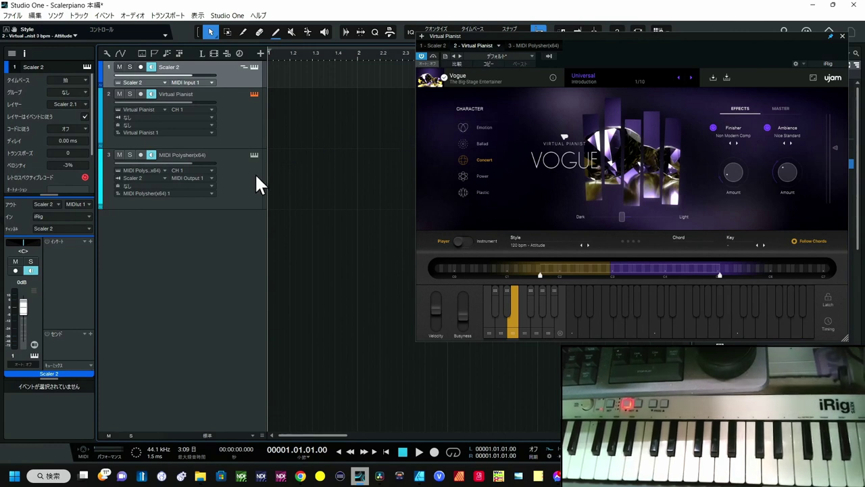
Step: Change the Virtual Pianist track's instrument input from none (なし) to iRig
click(171, 181)
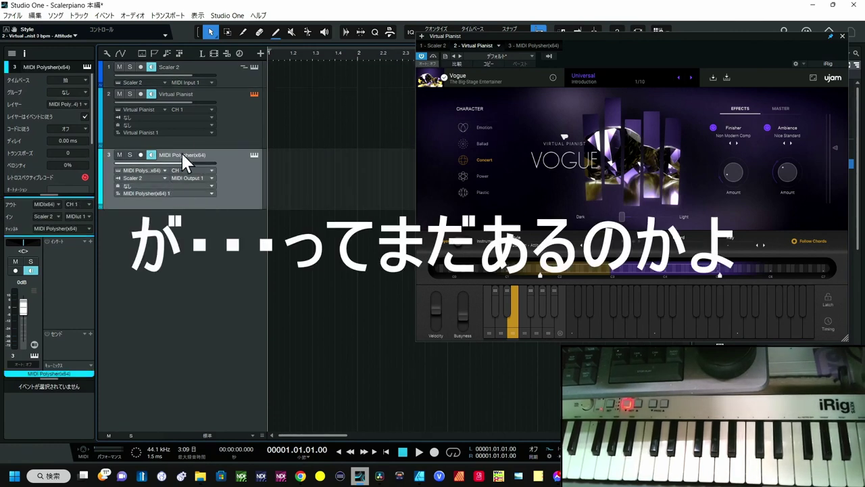
click(240, 125)
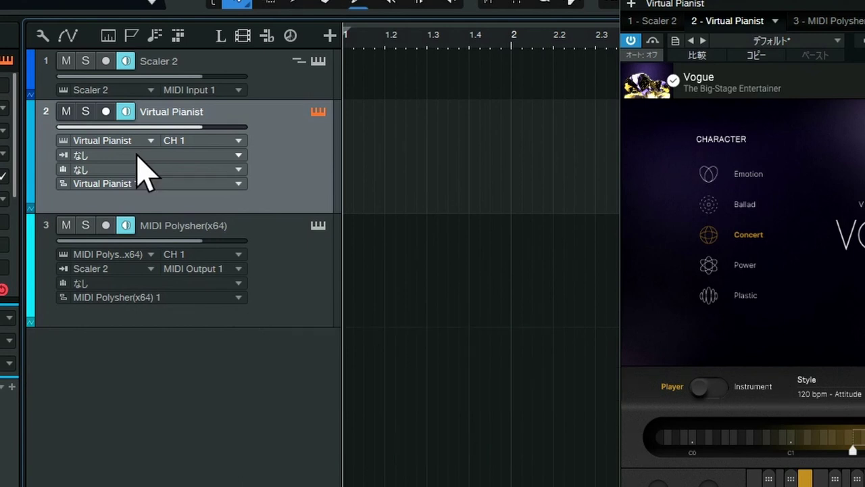
click(137, 155)
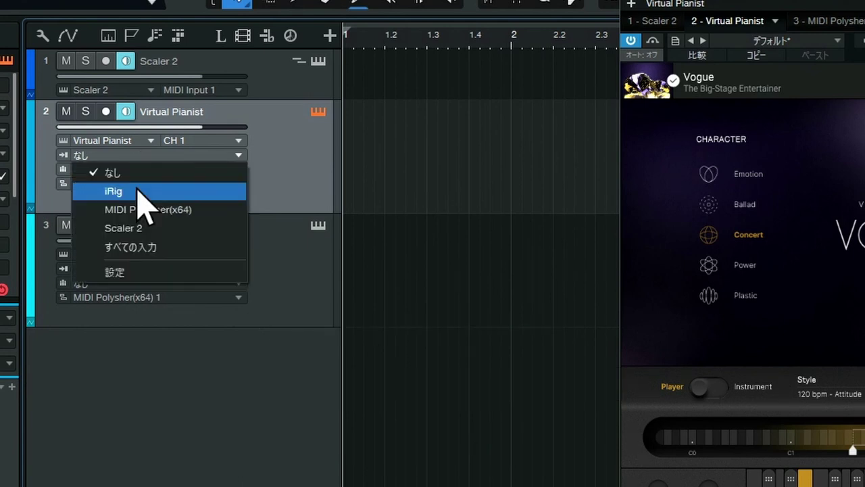
click(300, 187)
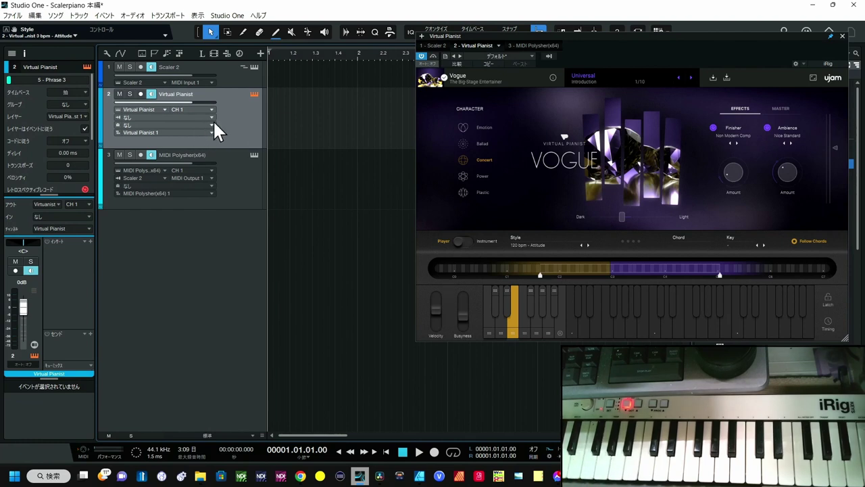
click(211, 118)
click(193, 131)
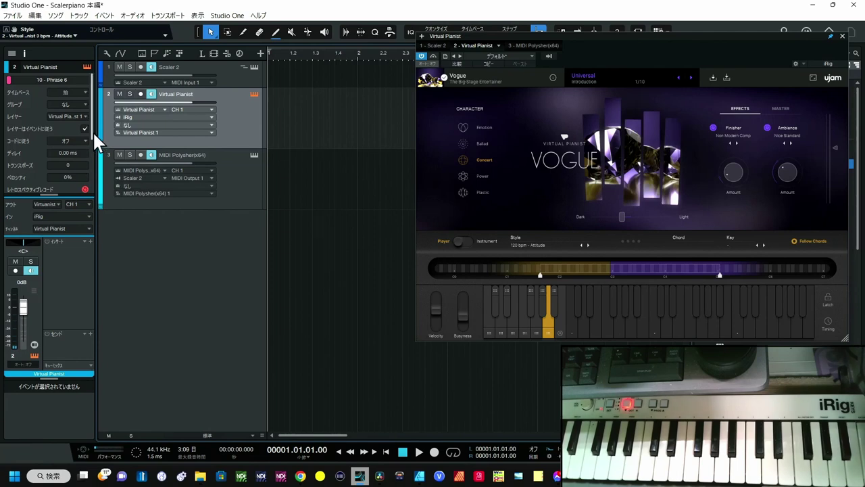
Step: Add an Input Filter to the Virtual Pianist track's Note FX and limit its key range to C1-B1
drag(92, 133, 93, 186)
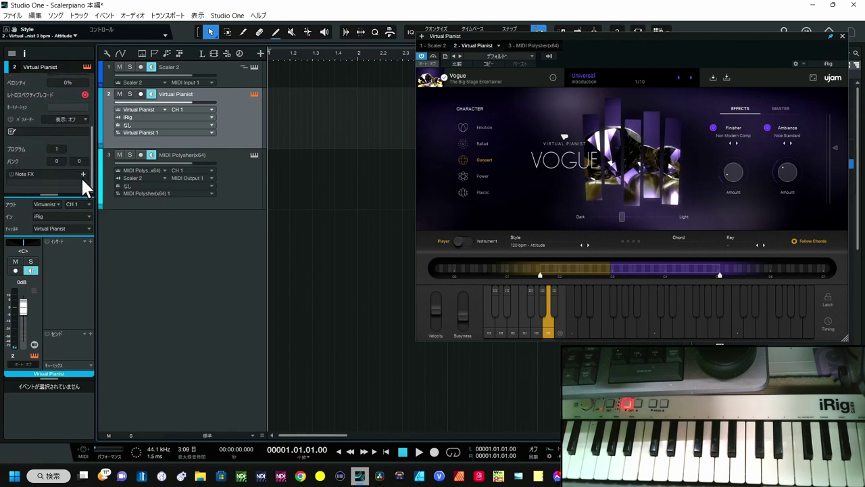
click(83, 173)
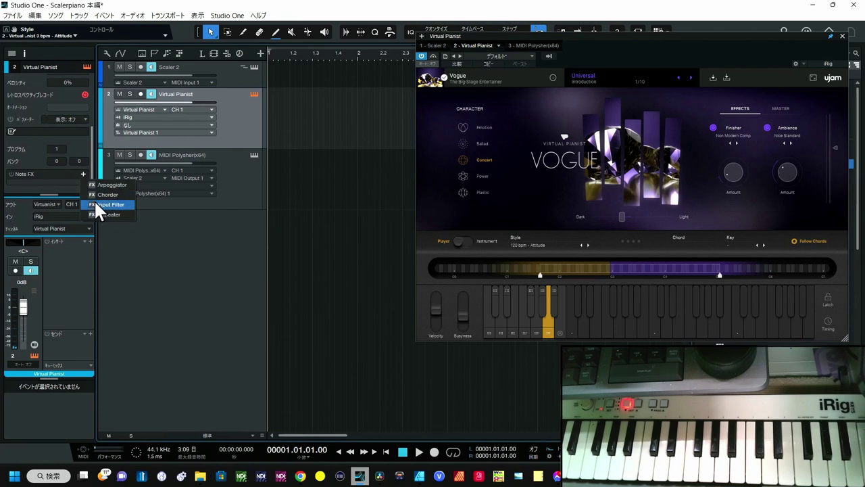
click(96, 206)
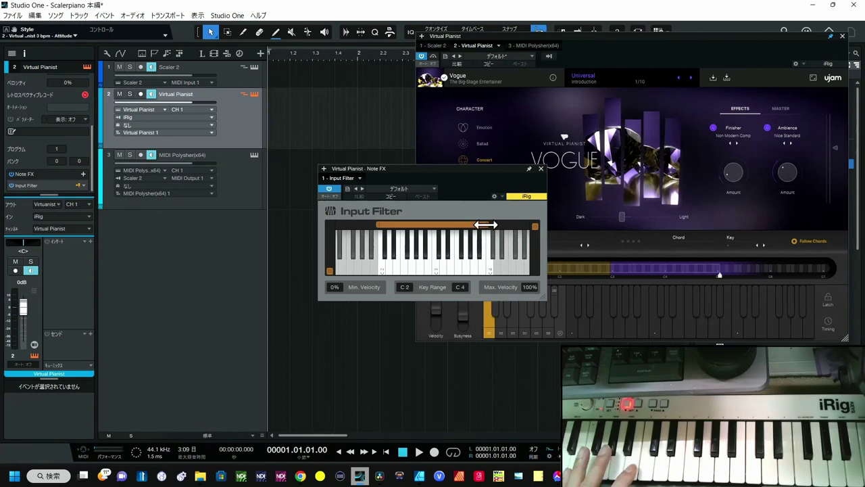
drag(486, 225, 430, 225)
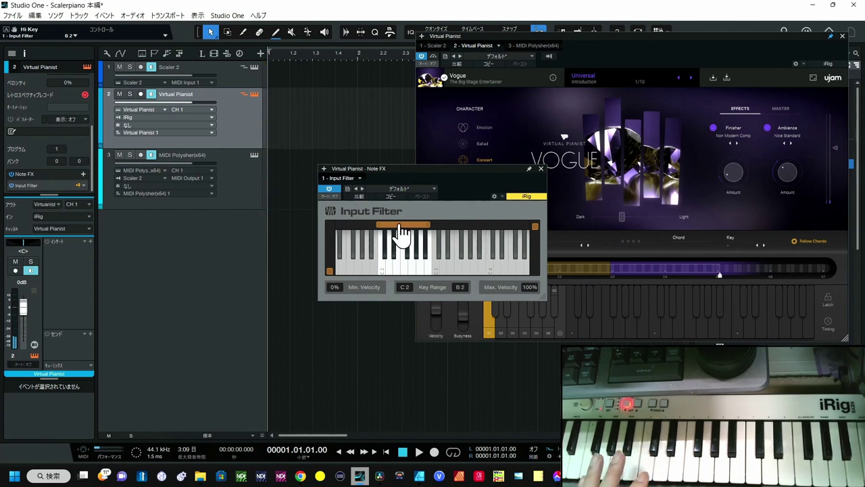
drag(402, 231, 361, 246)
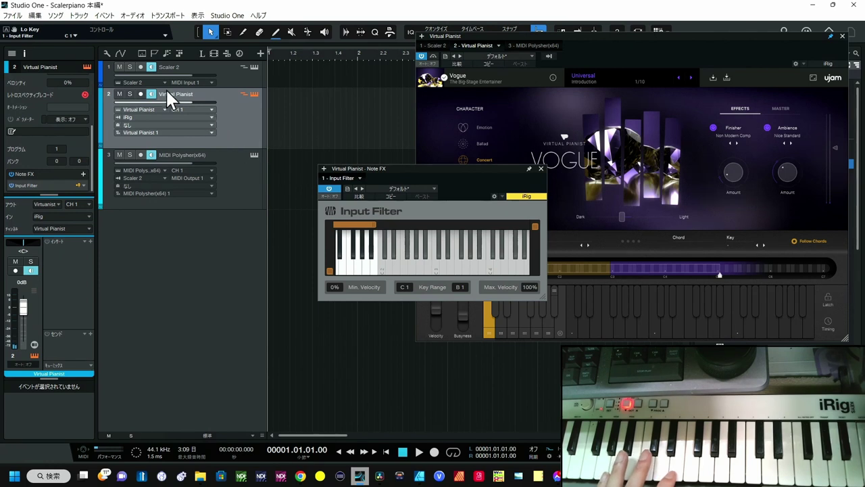
Step: Review the Scaler 2 window alongside the Virtual Pianist's Input Filter, and close both windows
click(254, 66)
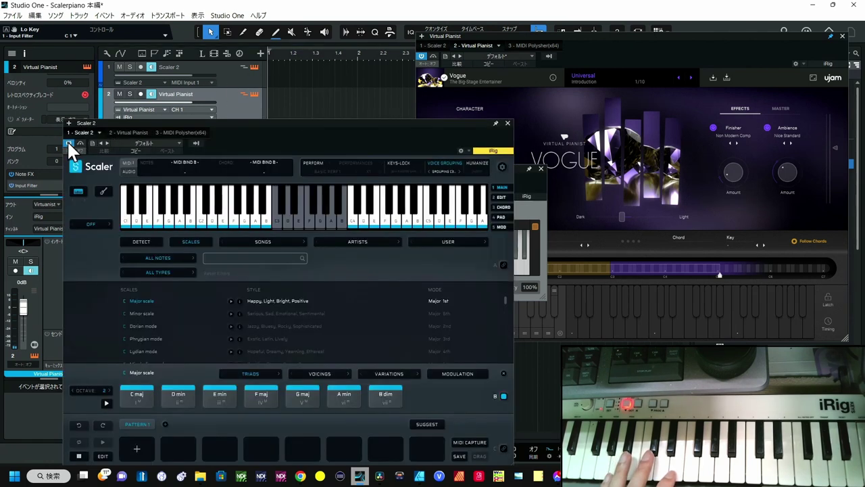
click(255, 67)
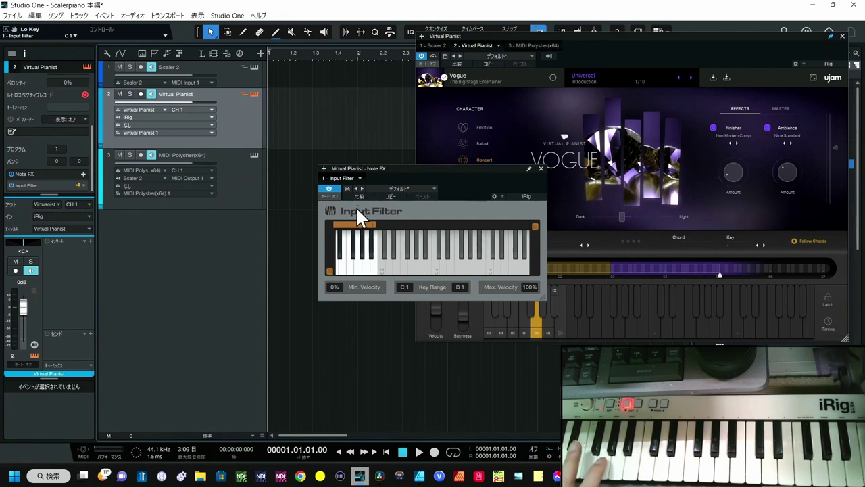
click(244, 94)
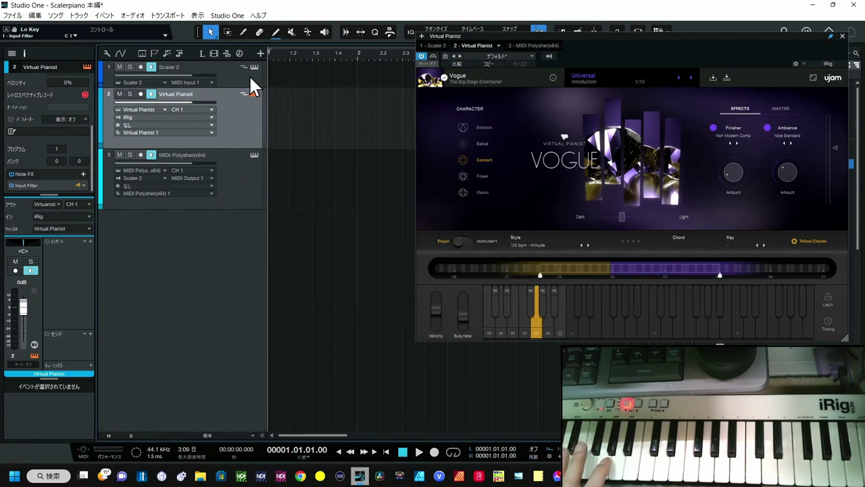
click(249, 74)
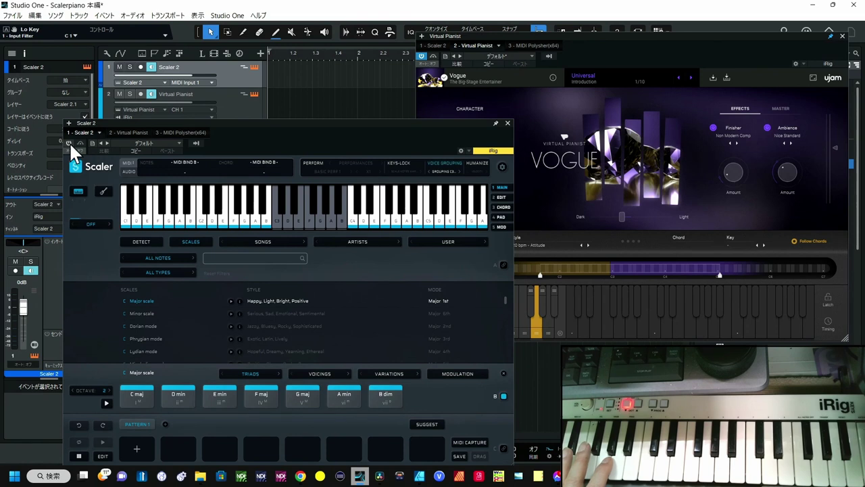
click(508, 124)
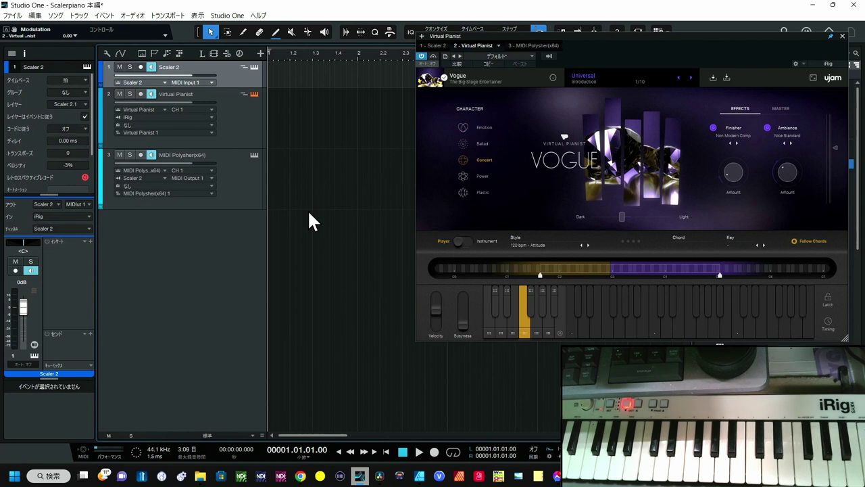
Step: Recheck the key range in the Virtual Pianist track's Input Filter and delete the filter from Note FX
click(138, 142)
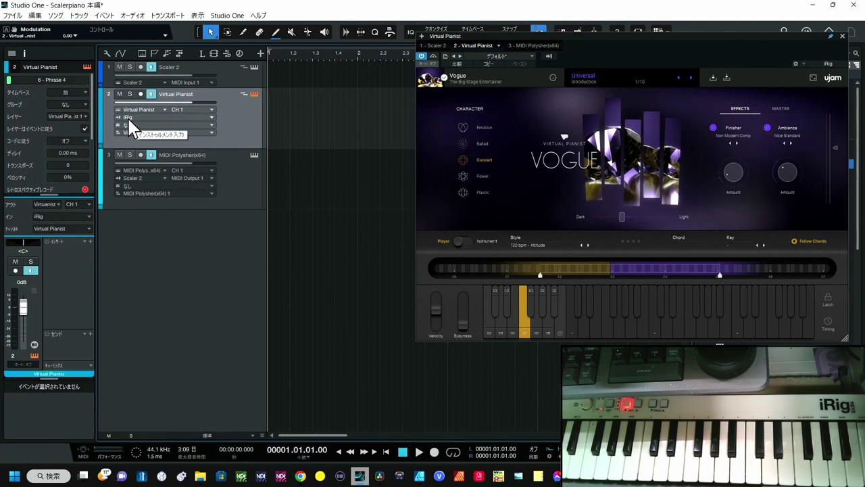
scroll(90, 129, down, 3)
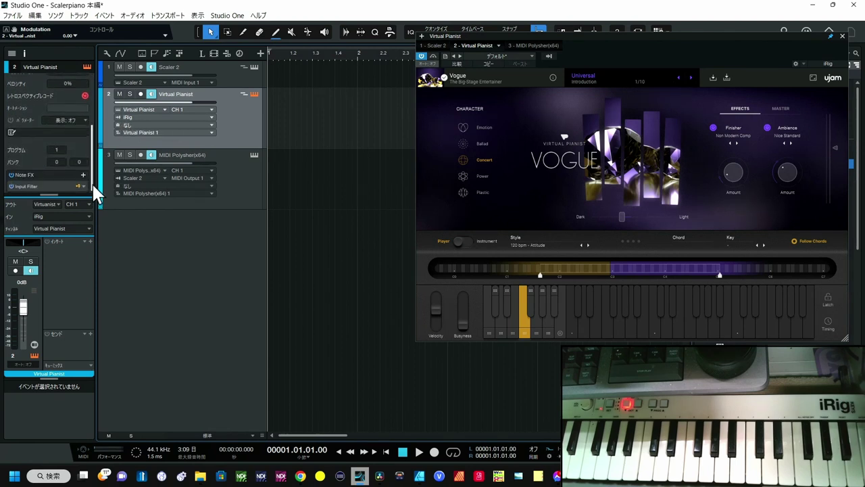
drag(93, 182, 93, 189)
double_click(56, 183)
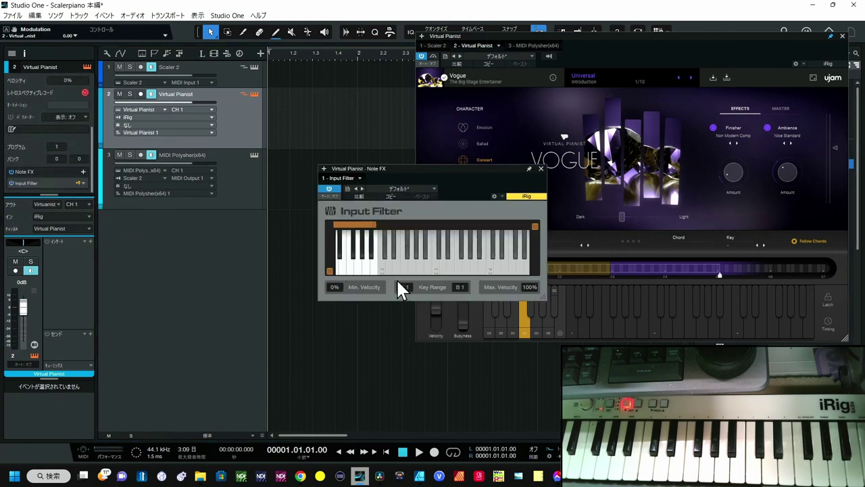
click(542, 169)
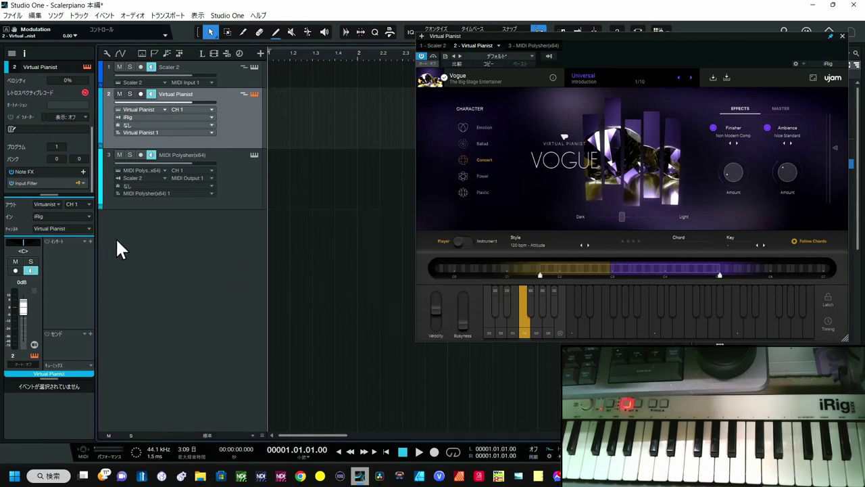
click(83, 182)
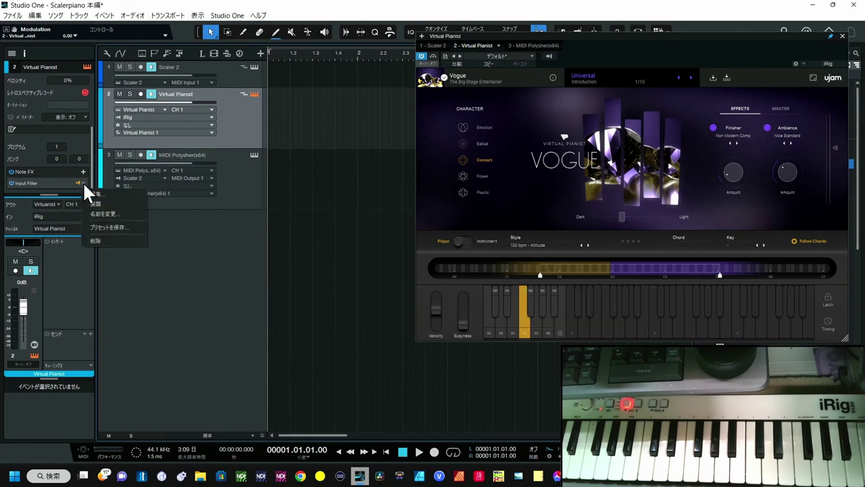
click(99, 242)
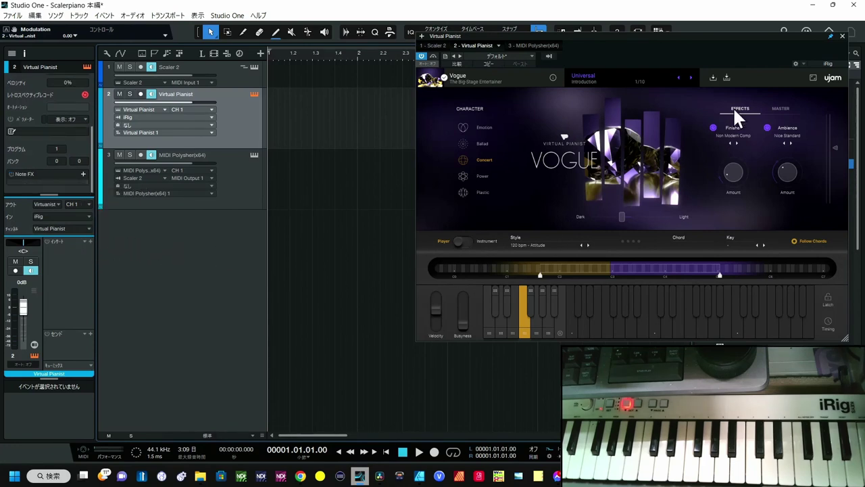
Step: Add a second MIDI Polysher(x64) instrument track and set the lower limit of its key range to 36
drag(736, 37, 619, 27)
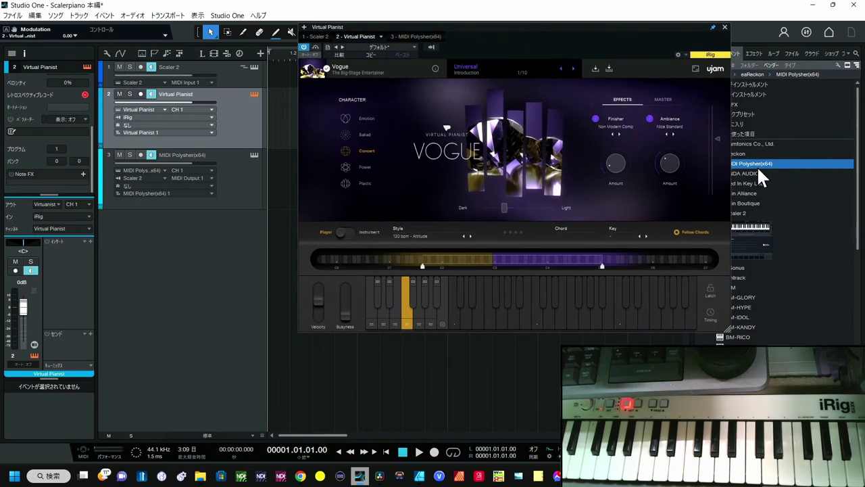
drag(757, 161, 286, 139)
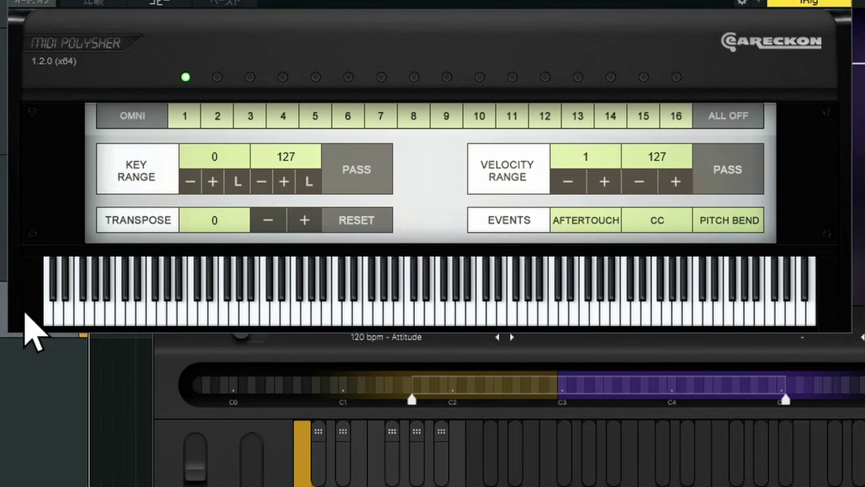
click(255, 311)
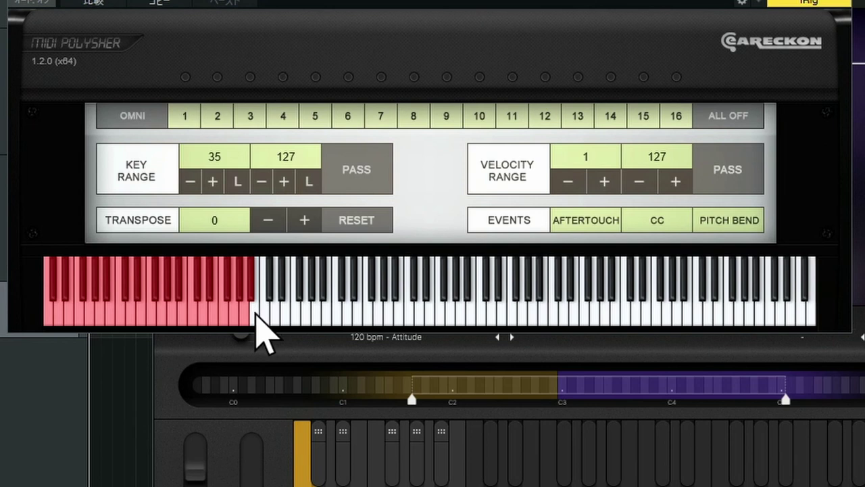
click(256, 313)
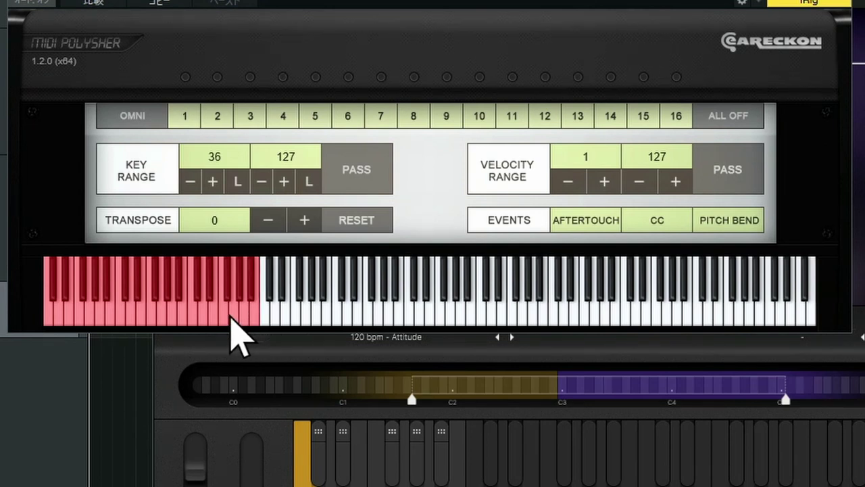
Step: Lower the upper limit of the second MIDI Polysher's key range to 47 and close its window
click(261, 182)
click(261, 181)
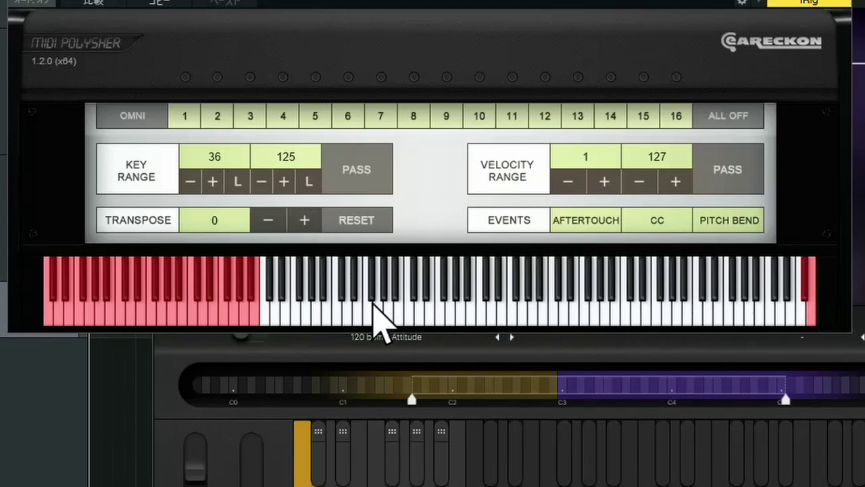
click(262, 182)
click(262, 182)
click(261, 182)
click(262, 182)
click(262, 182)
click(262, 182)
click(262, 182)
click(262, 182)
click(262, 182)
click(262, 182)
click(261, 182)
click(262, 182)
click(262, 182)
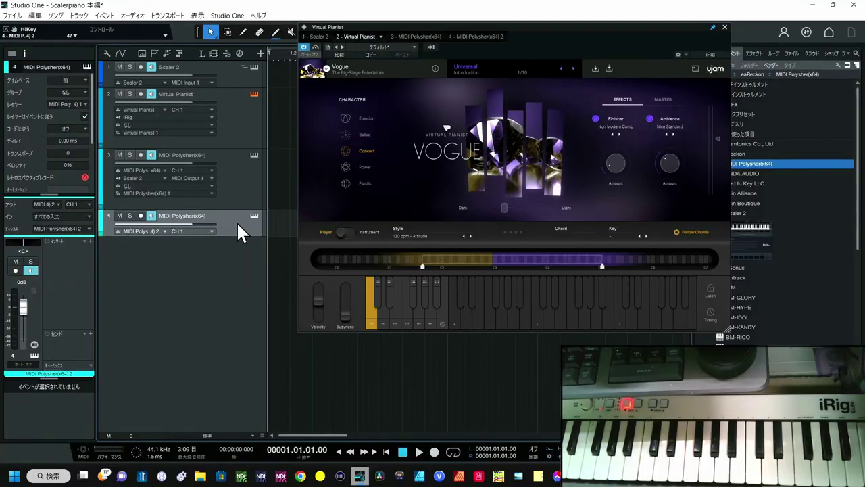
Step: Set the Virtual Pianist track's instrument input to MIDI Polysher(x64) 2
click(235, 144)
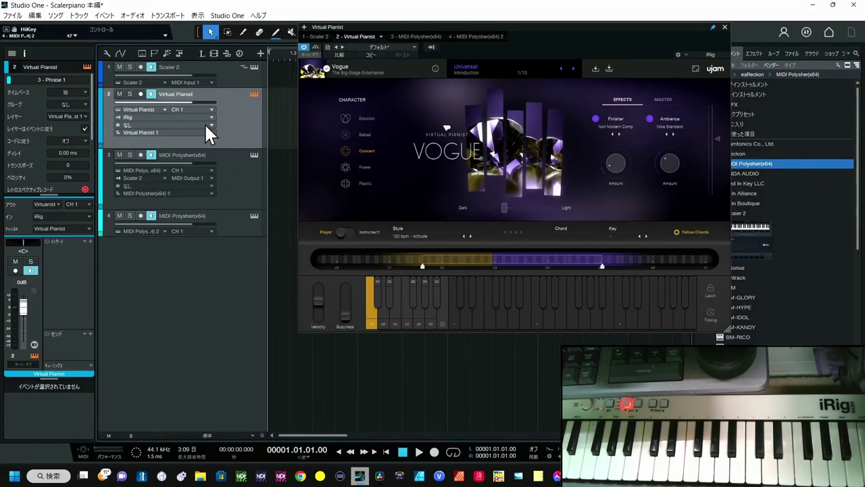
click(181, 116)
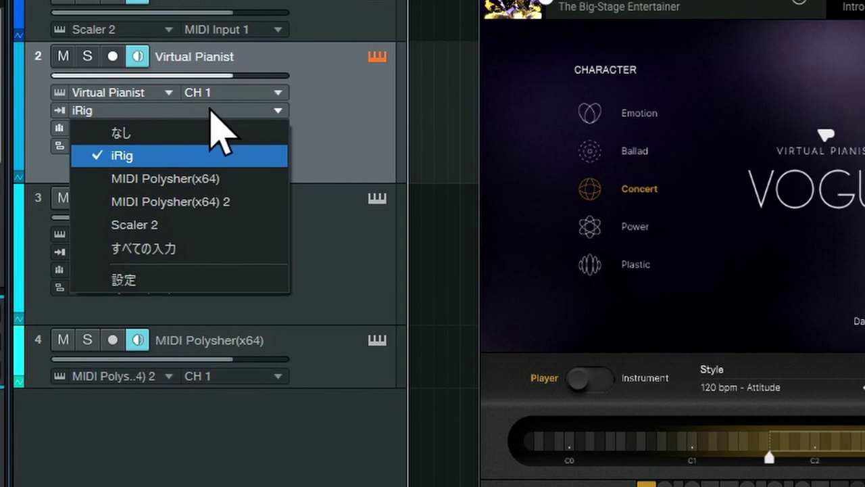
click(215, 203)
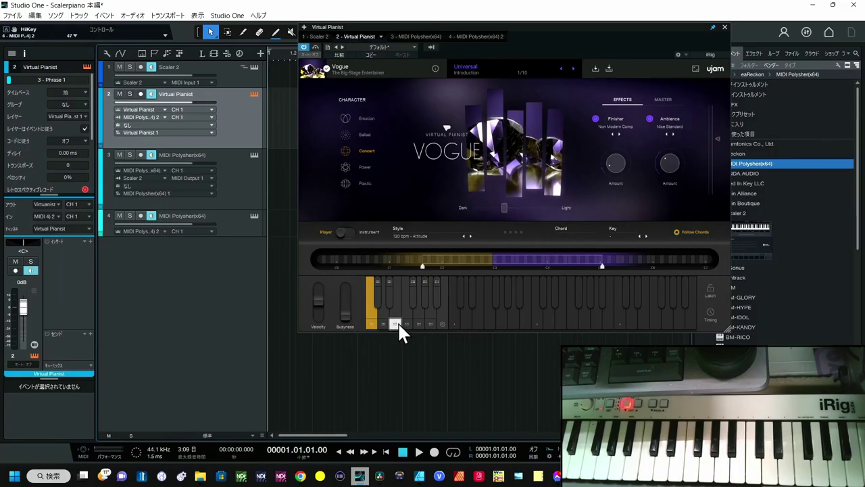
Step: Review the Scaler 2 instrument, then check which source is selected as the Virtual Pianist track's instrument input
click(255, 66)
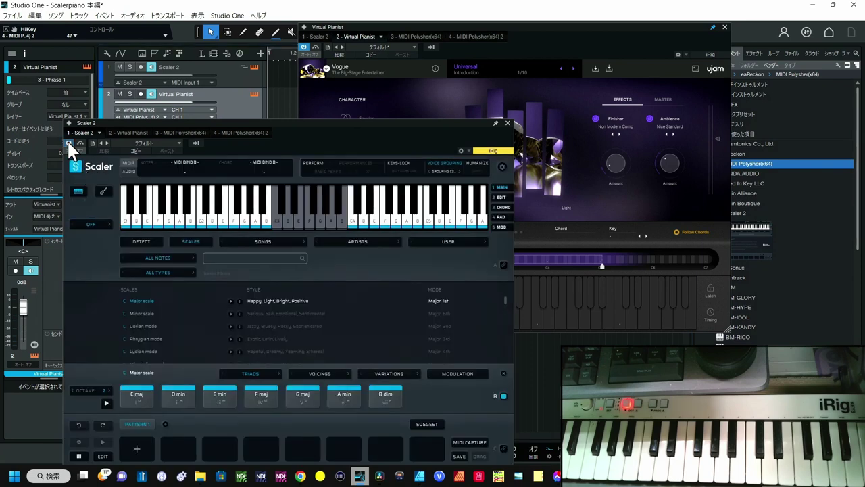
click(508, 123)
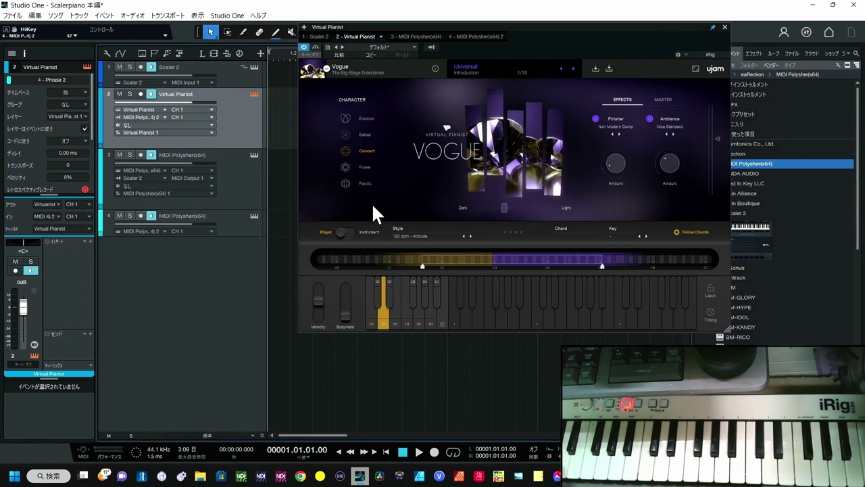
click(248, 227)
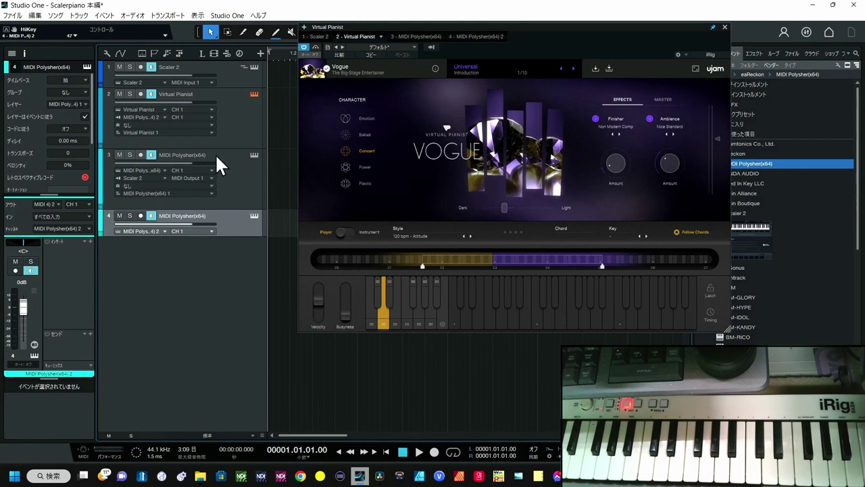
click(197, 138)
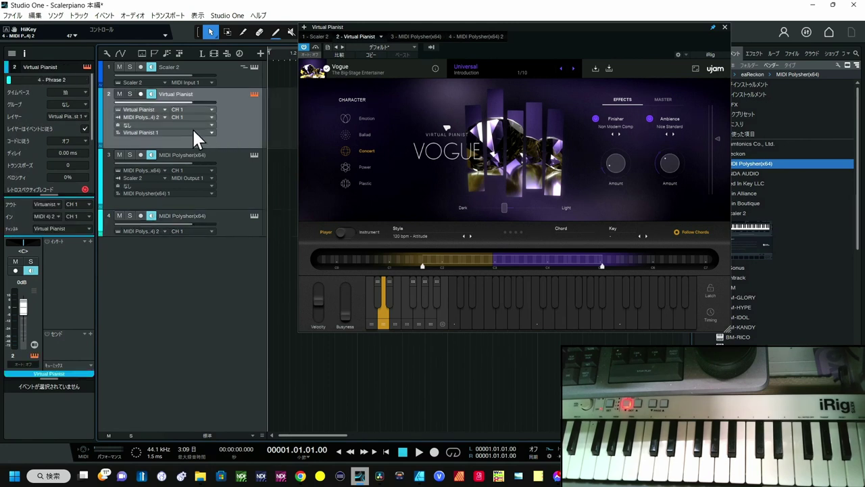
click(159, 115)
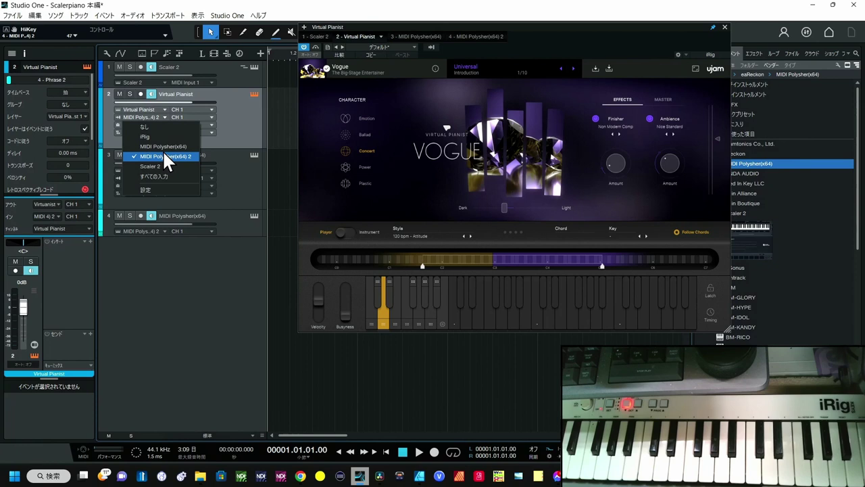
click(253, 116)
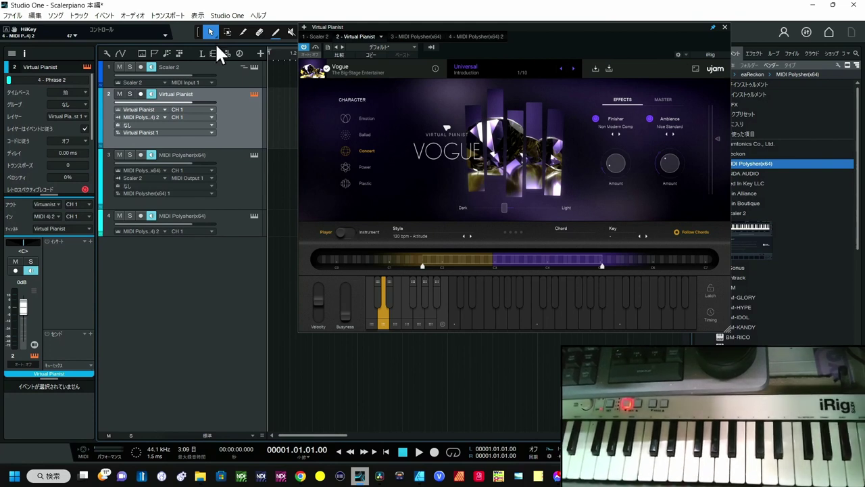
Step: Inspect Virtual Pianist's direct input routing for channel 1 and the key range of the first MIDI Polysher
click(431, 47)
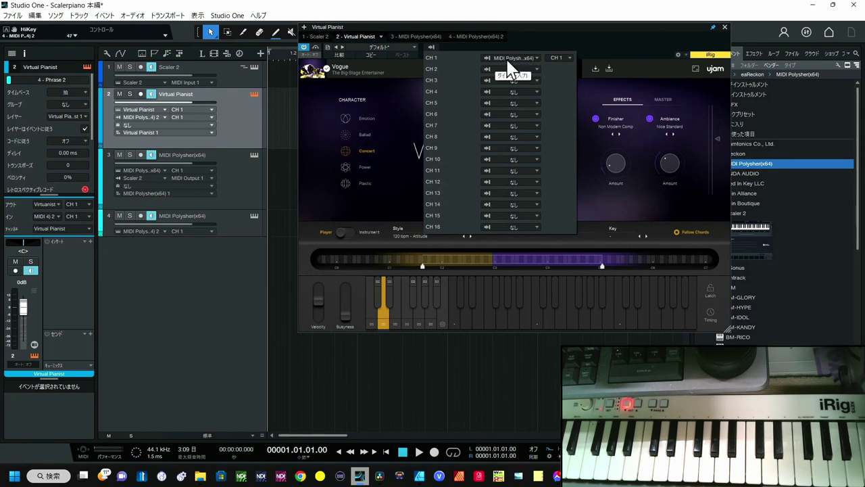
click(314, 108)
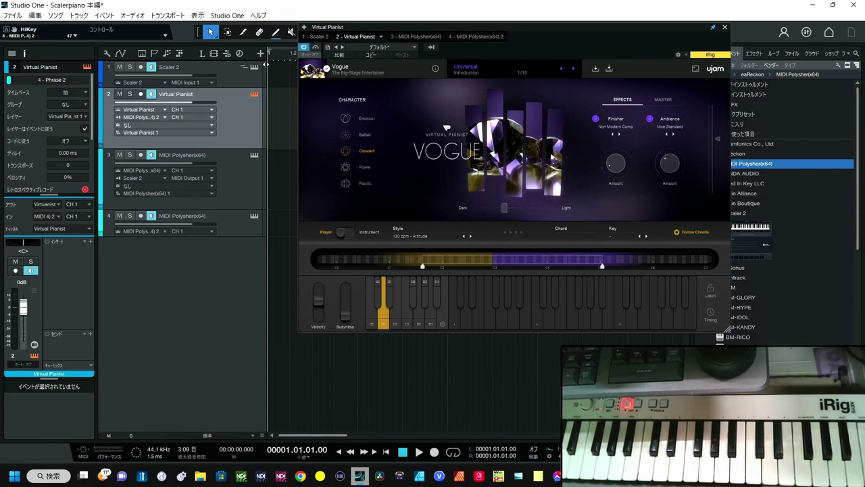
click(245, 181)
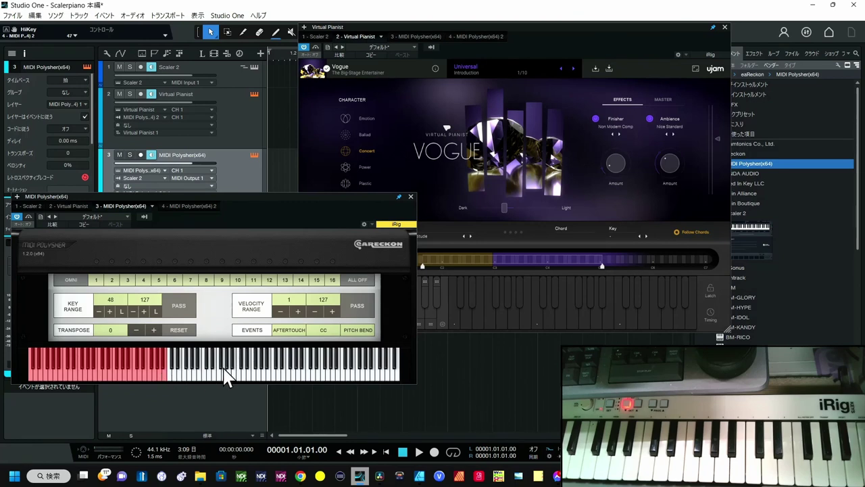
click(410, 196)
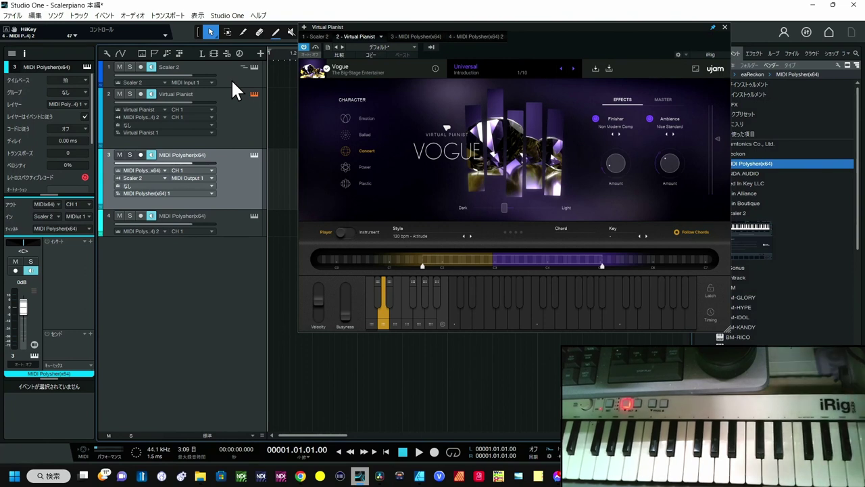
Step: Enable Perform in Scaler 2, set its expression type to Phrases and choose an Avant Garde phrase
click(254, 67)
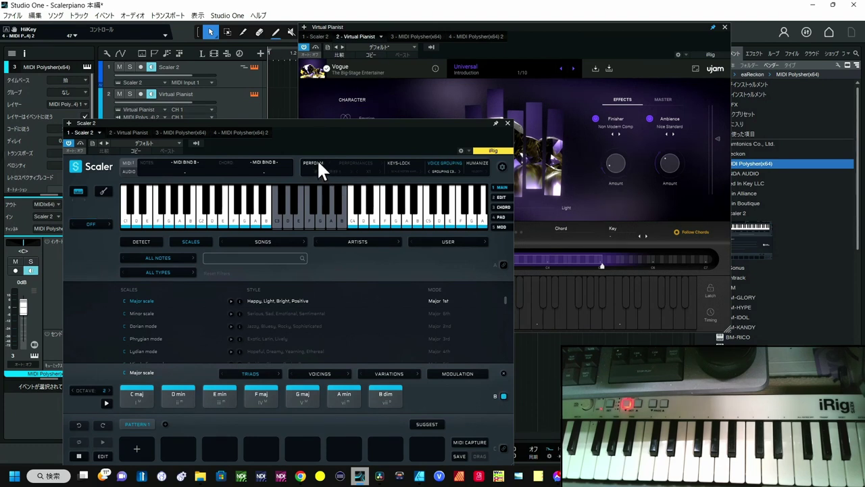
click(376, 163)
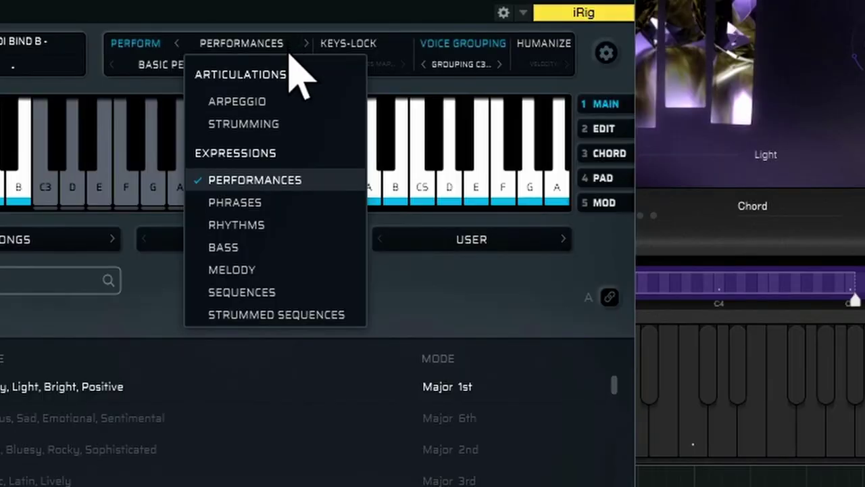
click(262, 203)
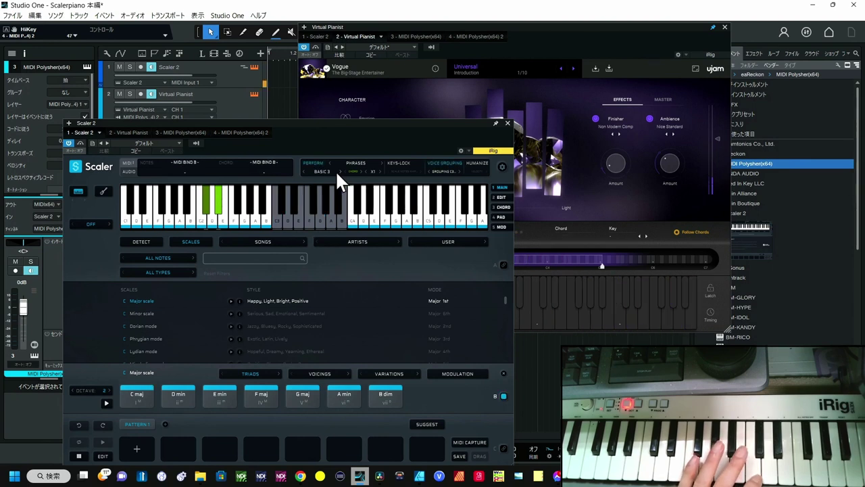
click(331, 172)
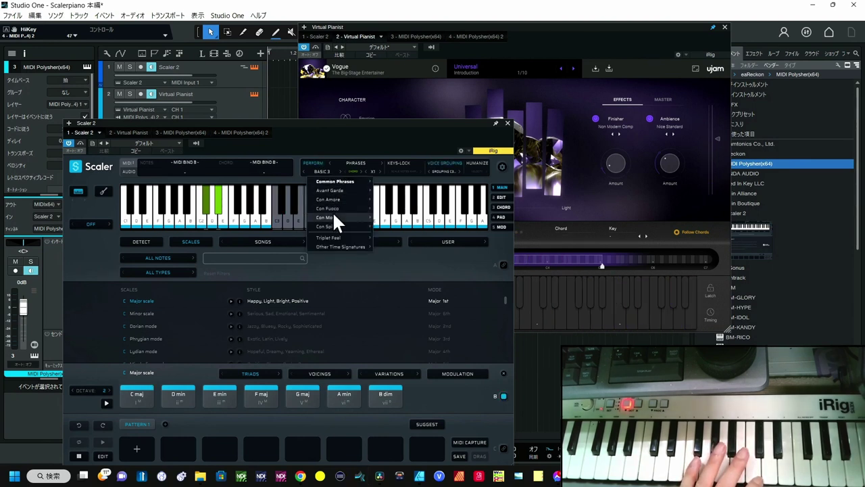
click(387, 190)
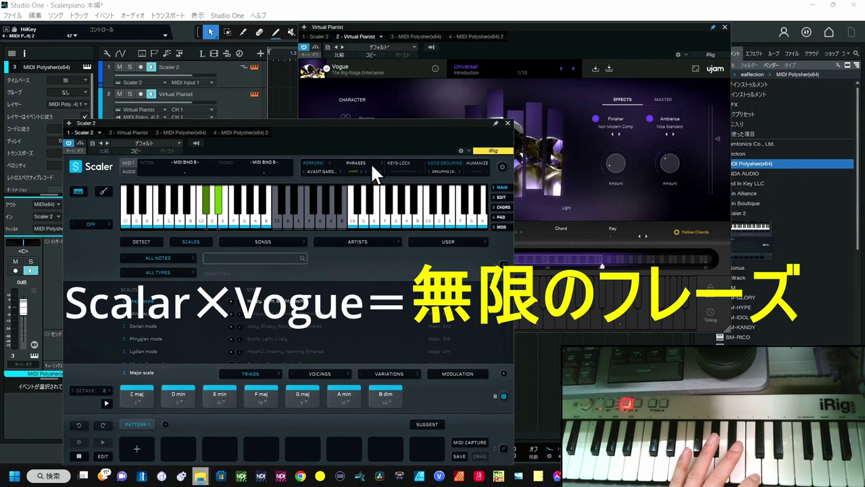
Step: Change Scaler 2's expression type to Rhythms, advance the rhythm to Opera and turn Perform off
click(371, 167)
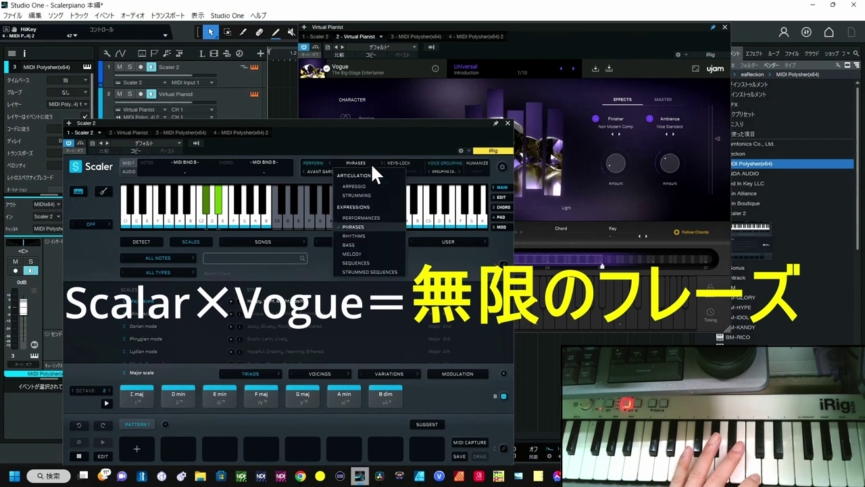
click(359, 230)
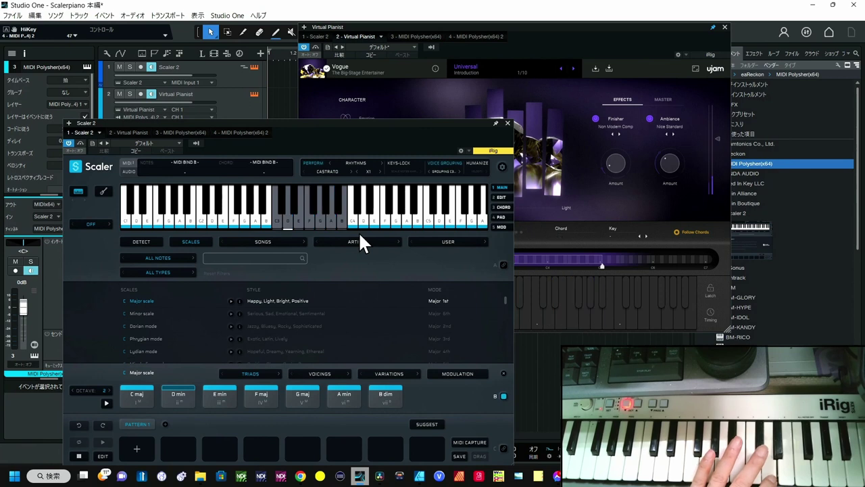
click(351, 173)
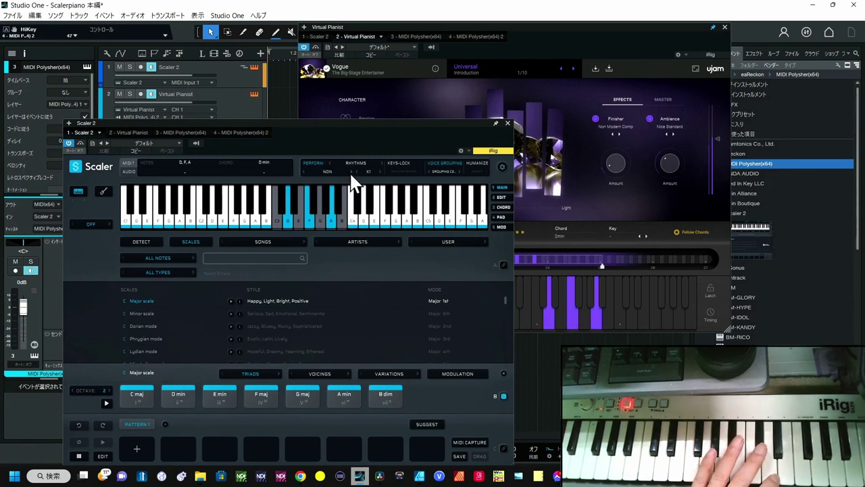
click(352, 173)
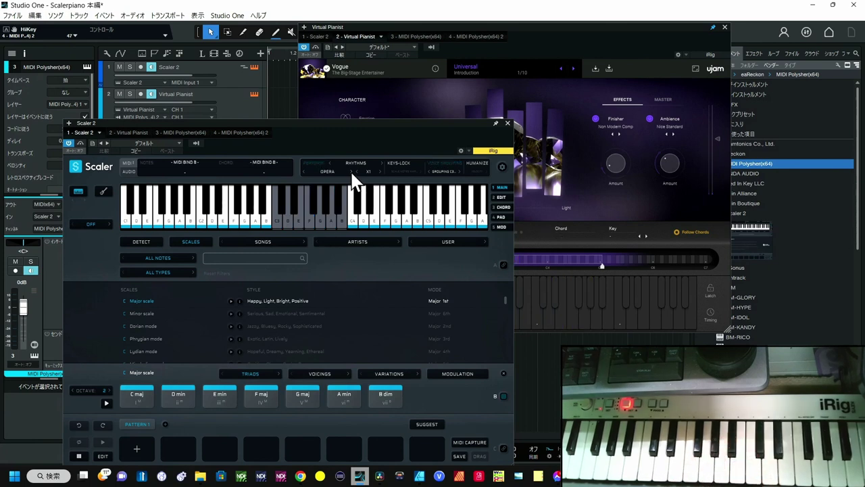
click(317, 161)
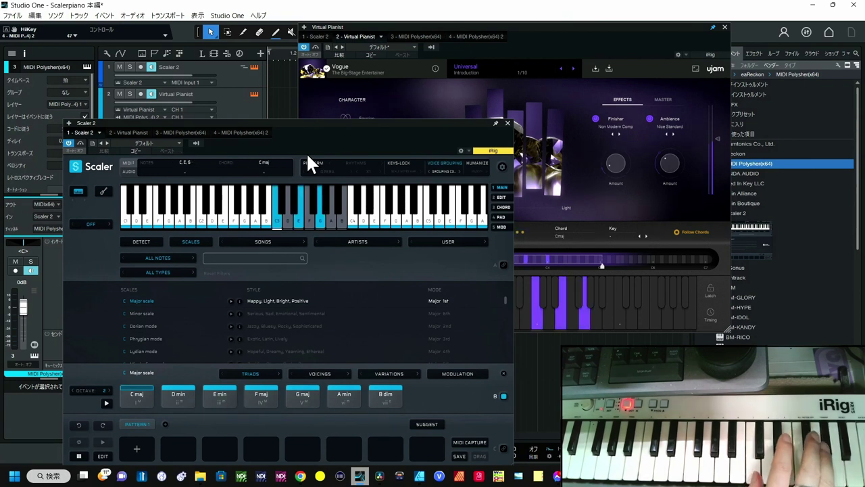
Step: Set the Virtual Pianist style to 122 bpm - Beaming Light and close the Scaler 2 window
click(424, 75)
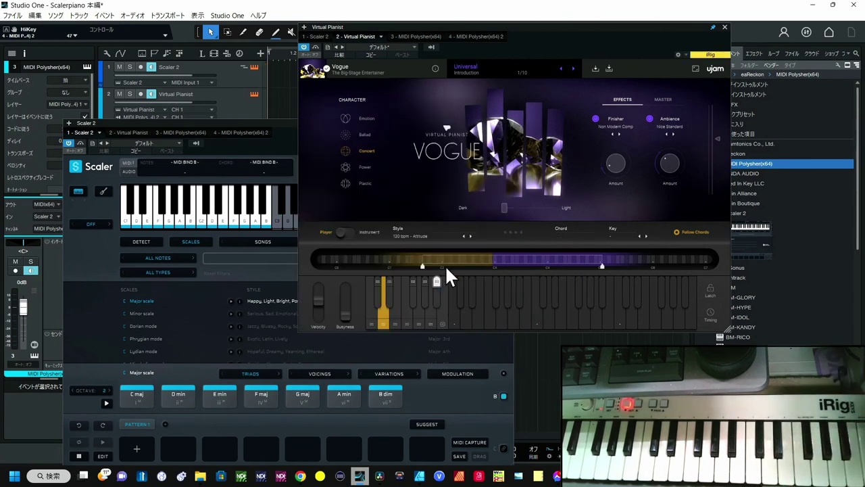
click(470, 236)
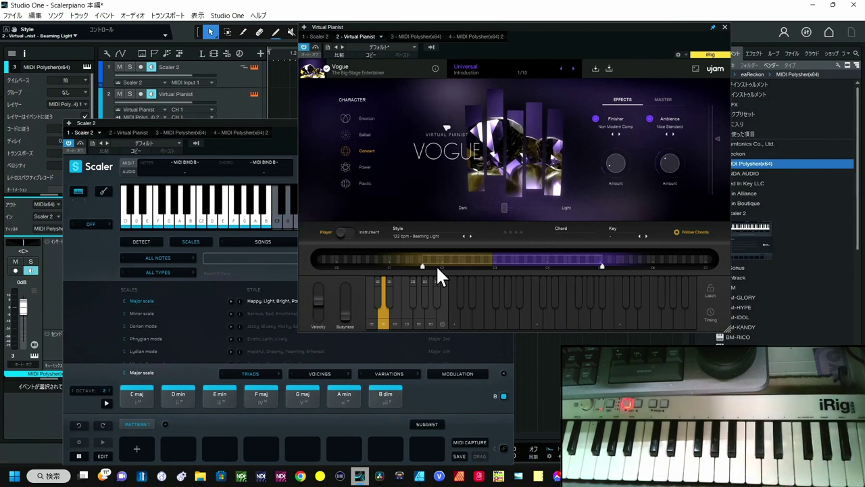
click(284, 126)
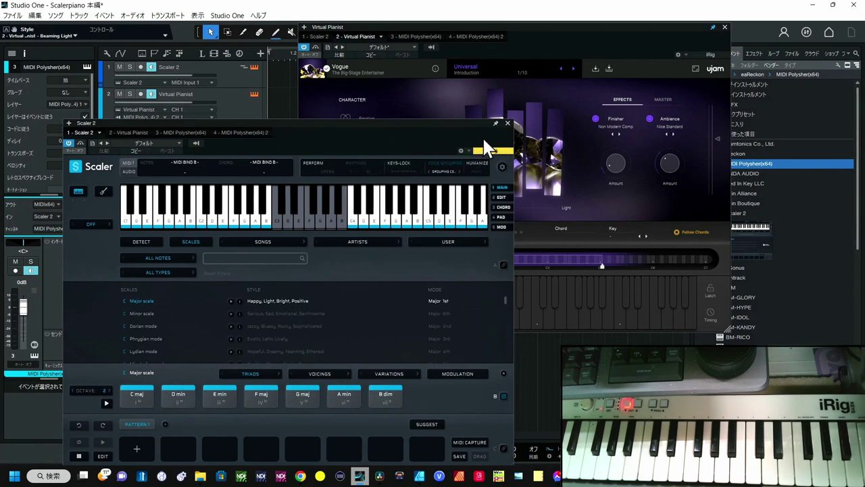
click(507, 123)
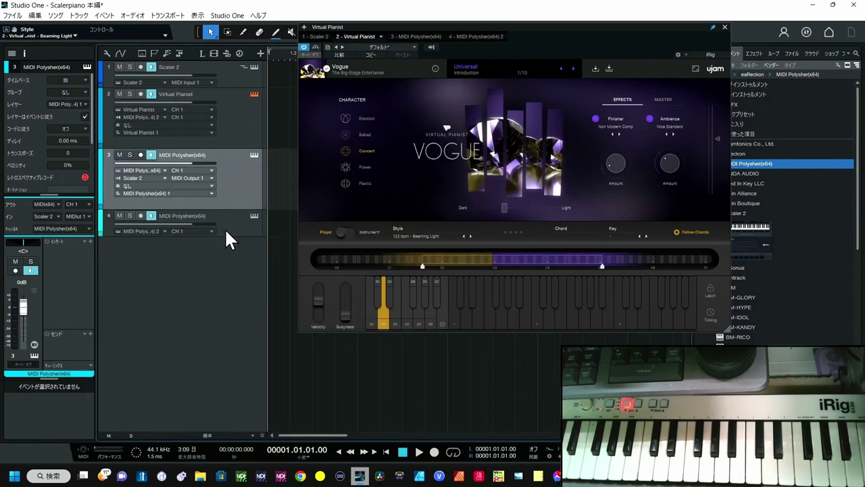
Step: Review the key ranges of both MIDI Polysher(x64) instruments and close their windows
click(226, 128)
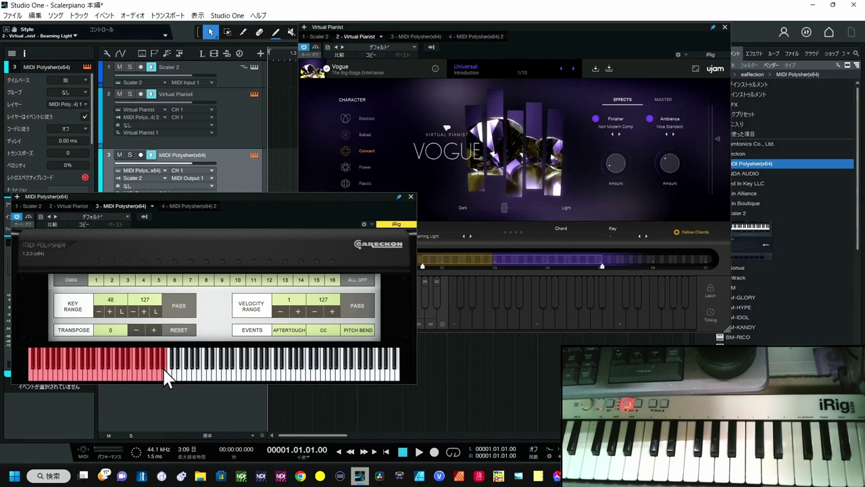
click(410, 197)
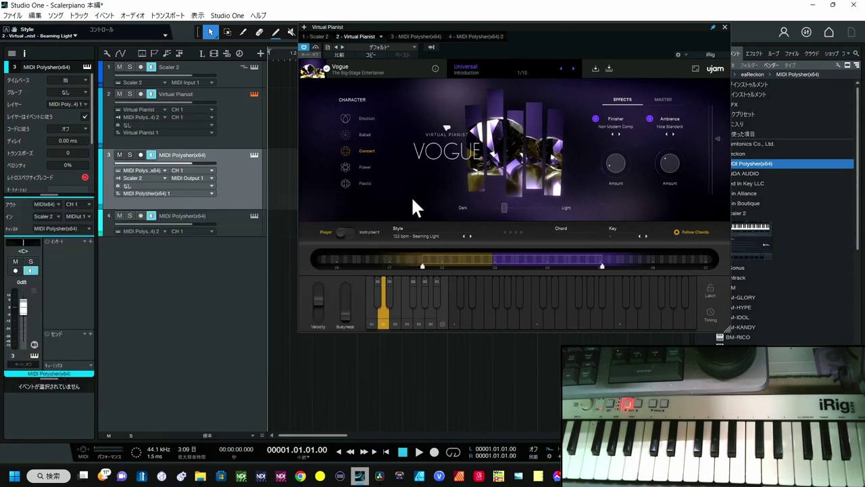
click(238, 232)
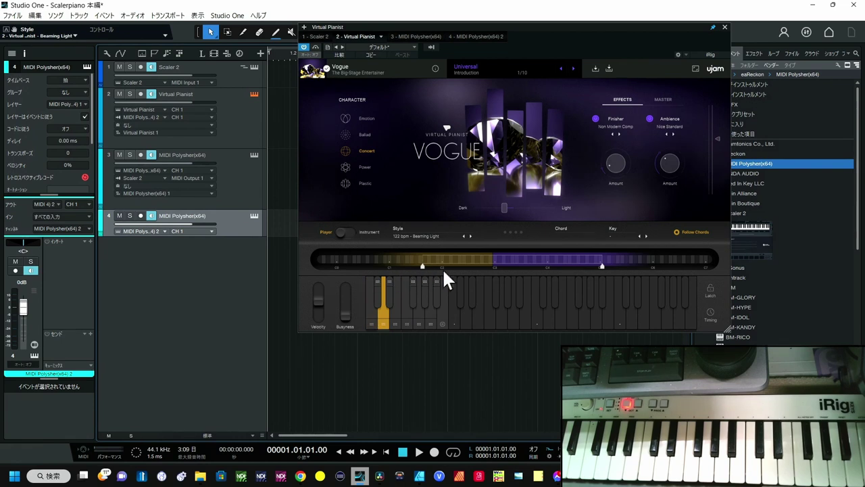
click(255, 215)
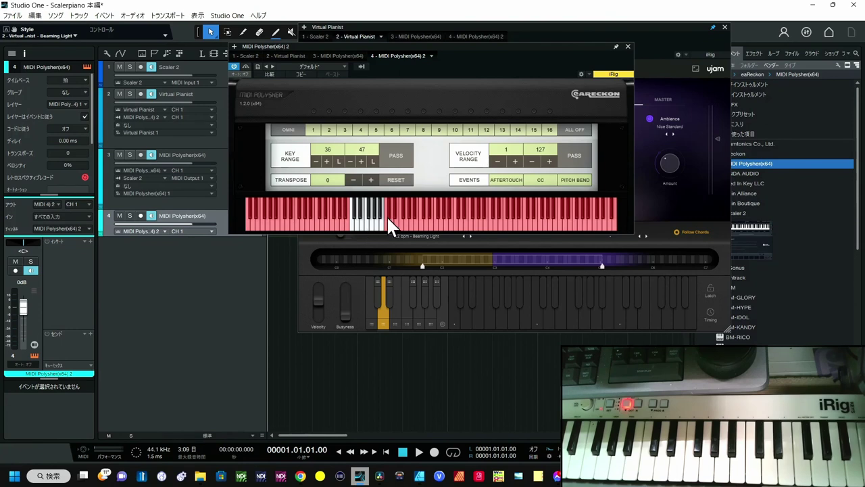
click(628, 48)
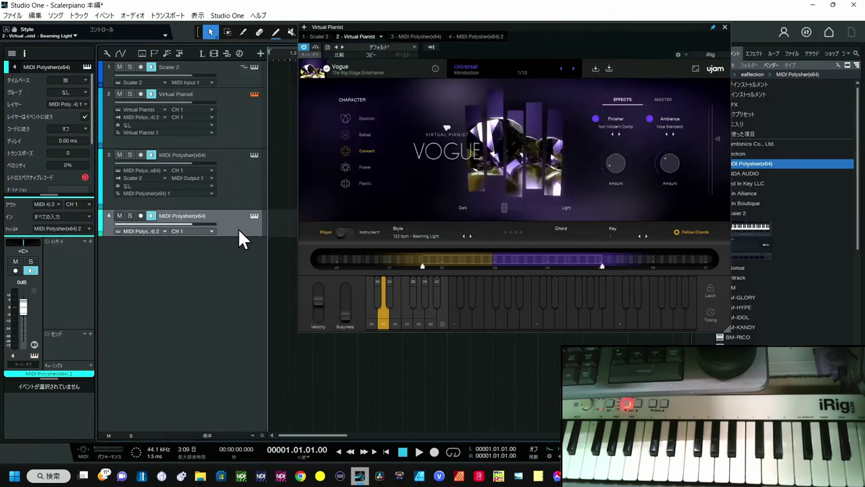
Step: Recheck the Virtual Pianist track's instrument input and keep MIDI Polysher(x64) 2 selected
click(236, 114)
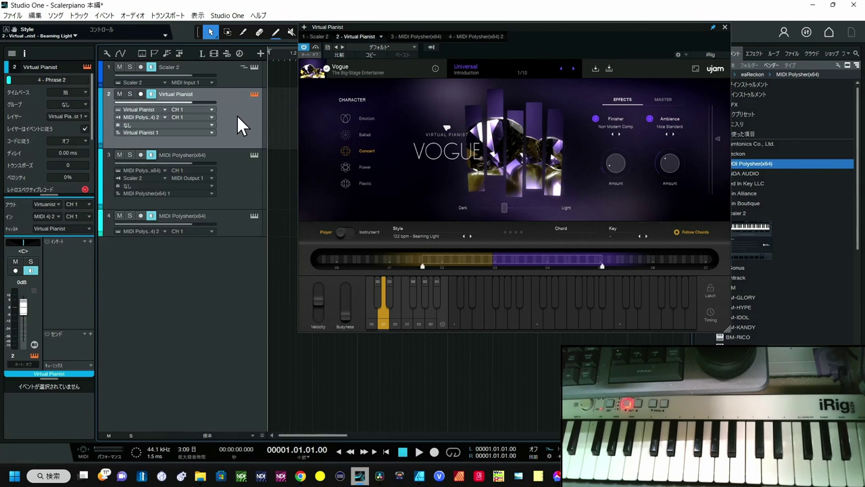
click(165, 112)
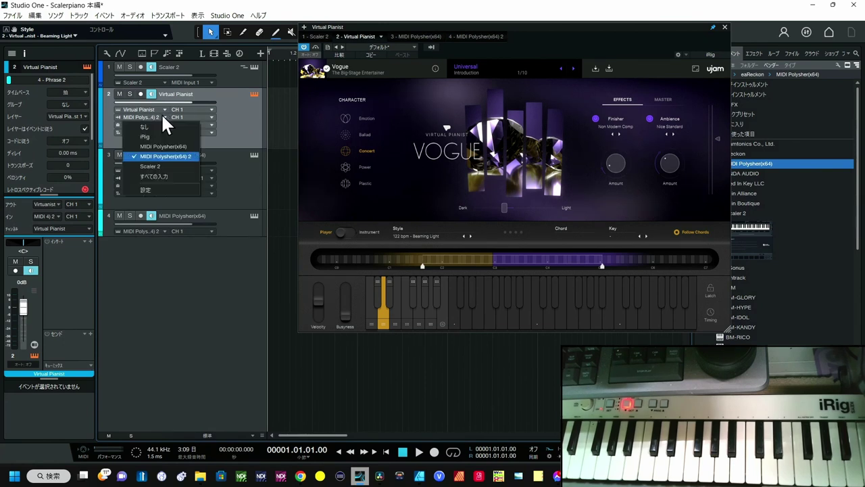
click(167, 154)
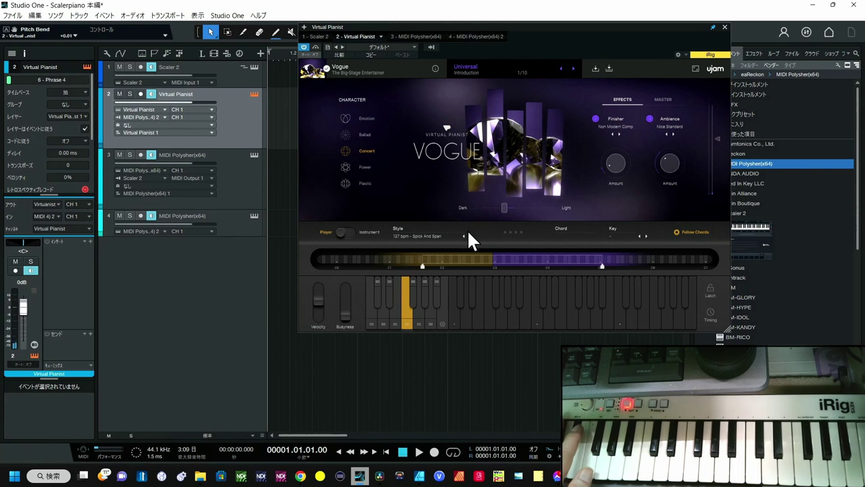
Step: Step the Virtual Pianist style through Backbone and Just A Big One to Waiting For Light
click(470, 236)
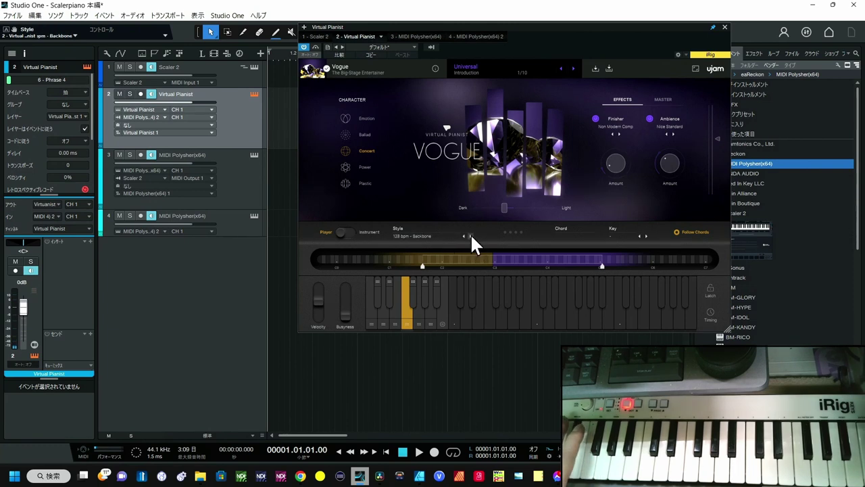
click(470, 236)
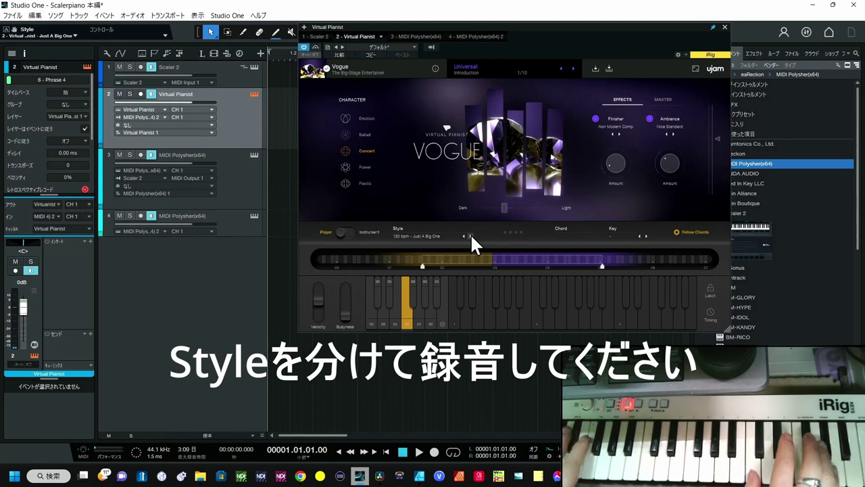
click(471, 236)
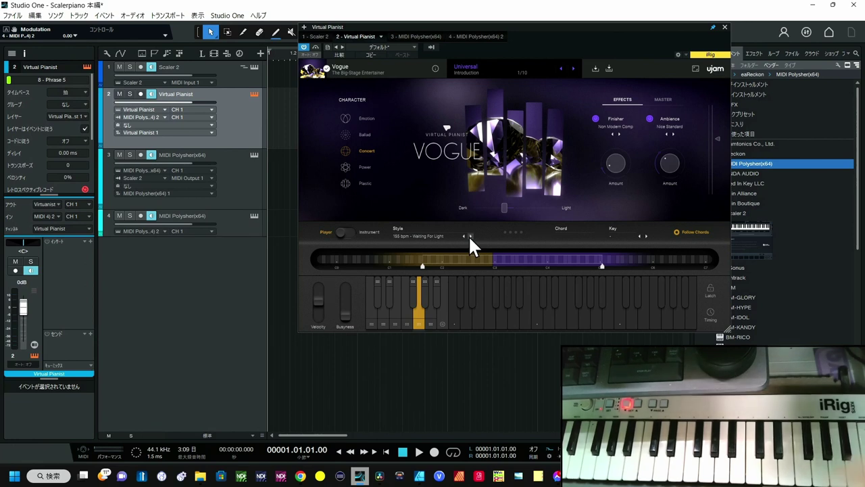
Step: Check the Virtual Pianist track's remaining settings and the second MIDI Polysher(x64)'s key range, then close the Polysher window
scroll(20, 177, down, 3)
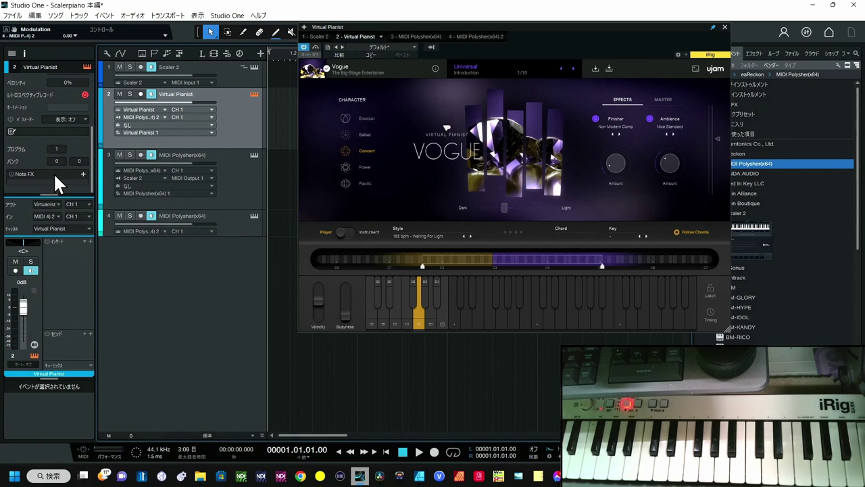
click(254, 214)
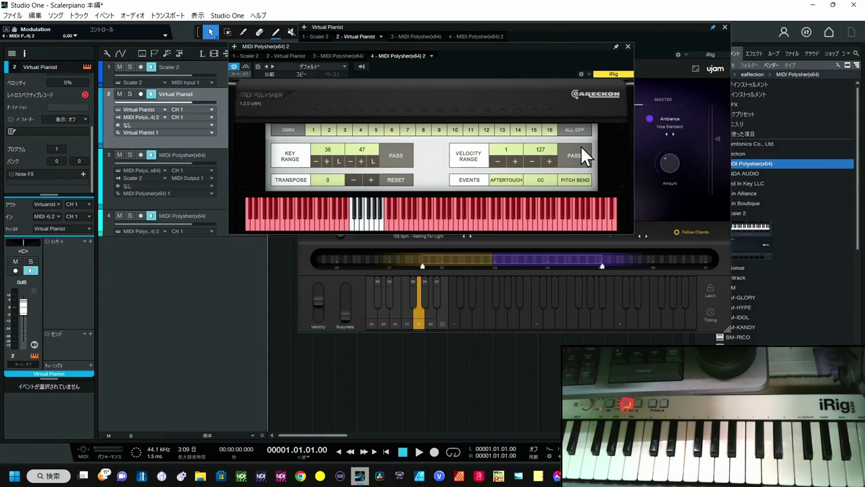
click(628, 46)
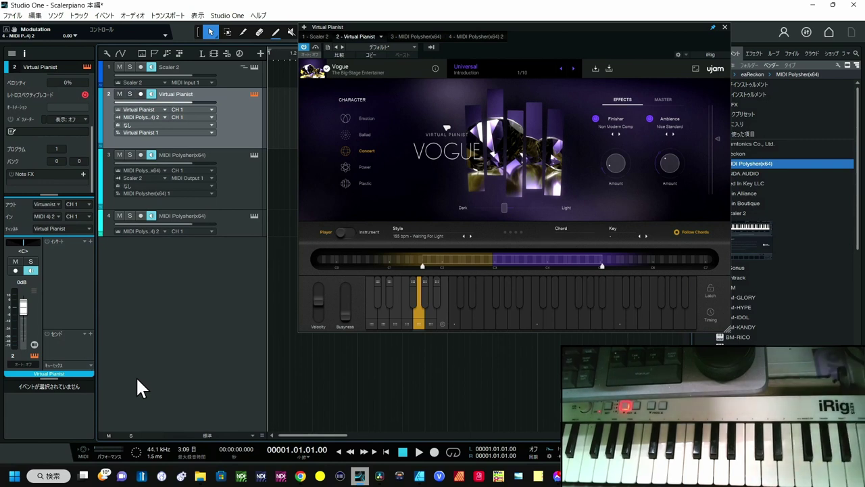
Step: Open Scaler 2 from its track and set its internal instrument sound to Brass Ensemble
click(255, 67)
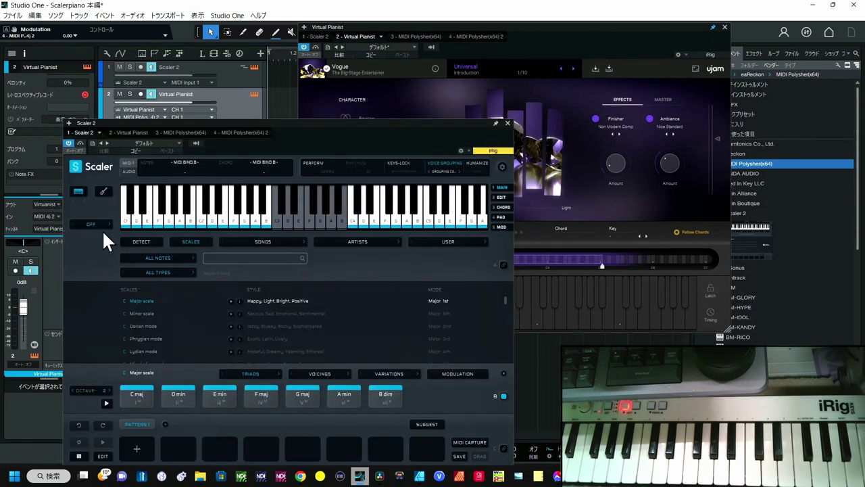
click(105, 226)
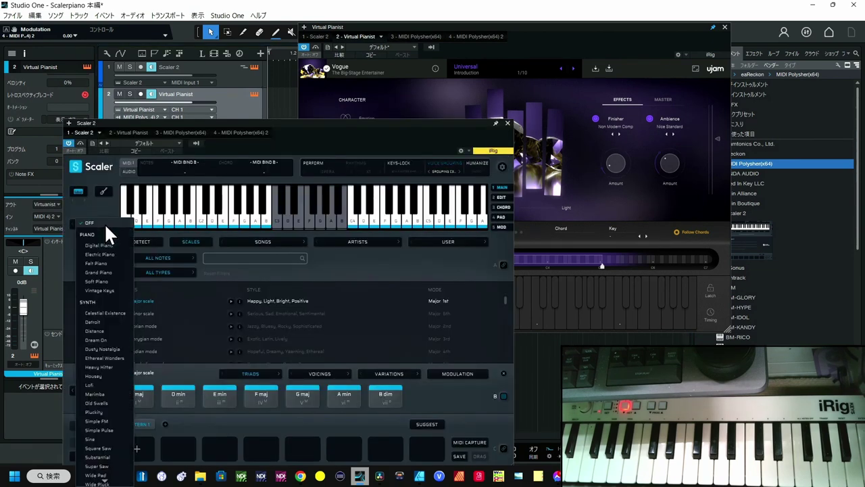
scroll(106, 345, down, 5)
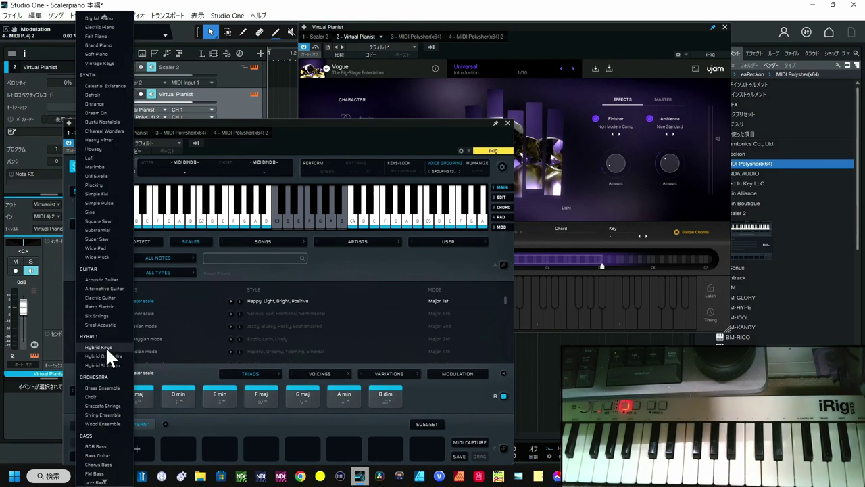
click(102, 386)
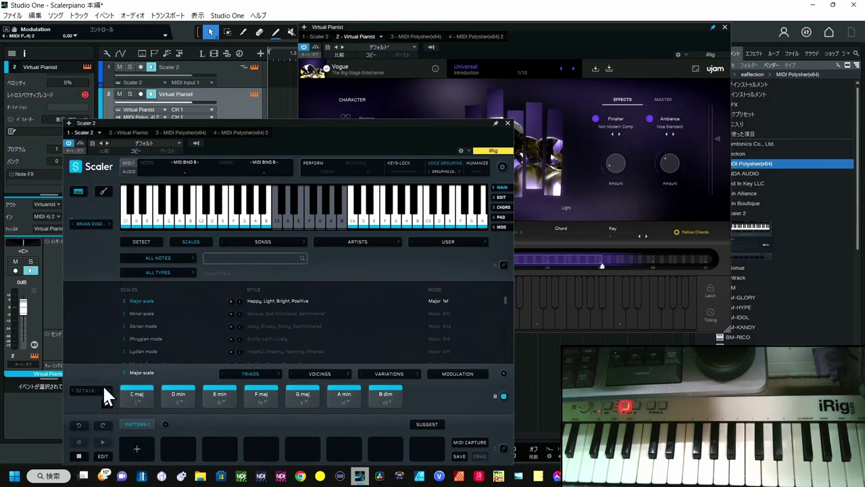